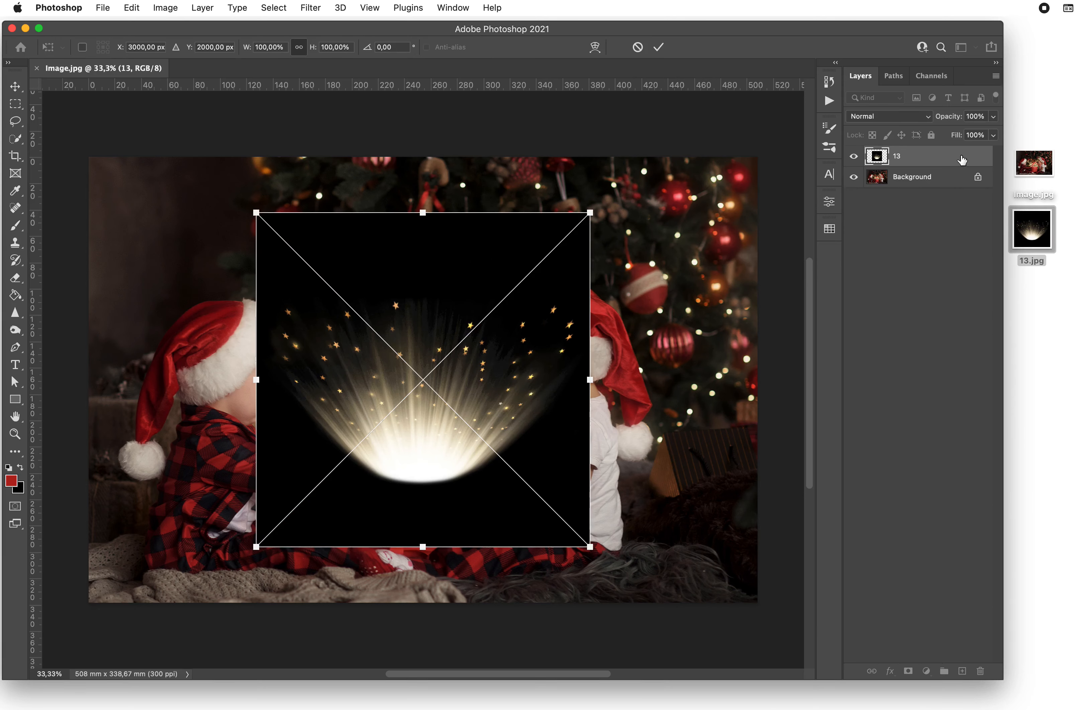
Commit the placed 13.jpg light overlay and set its layer's blending mode to Screen.
{"action": "left_click", "coordinate": [658, 47]}
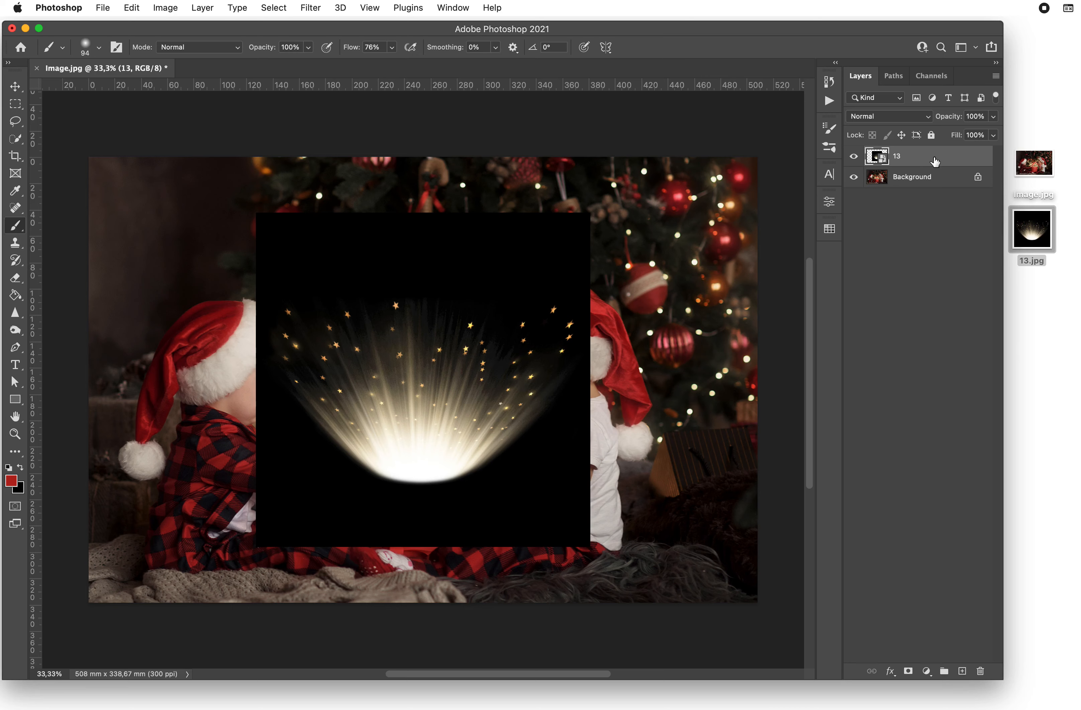
{"action": "left_click", "coordinate": [930, 120]}
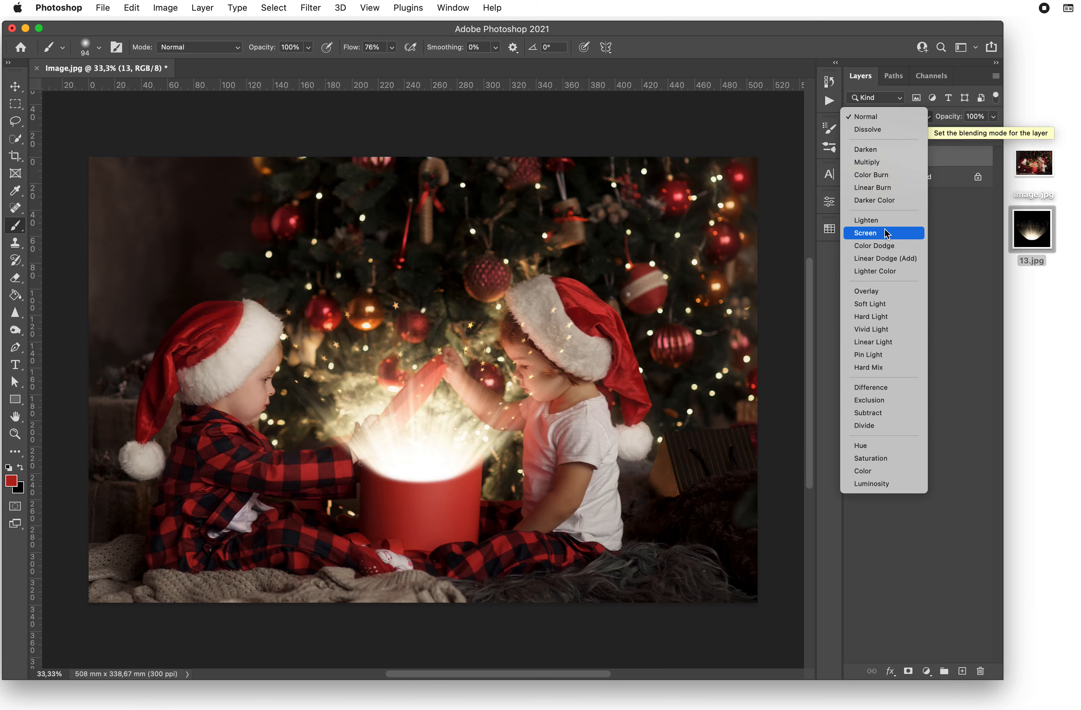
{"action": "left_click", "coordinate": [884, 233]}
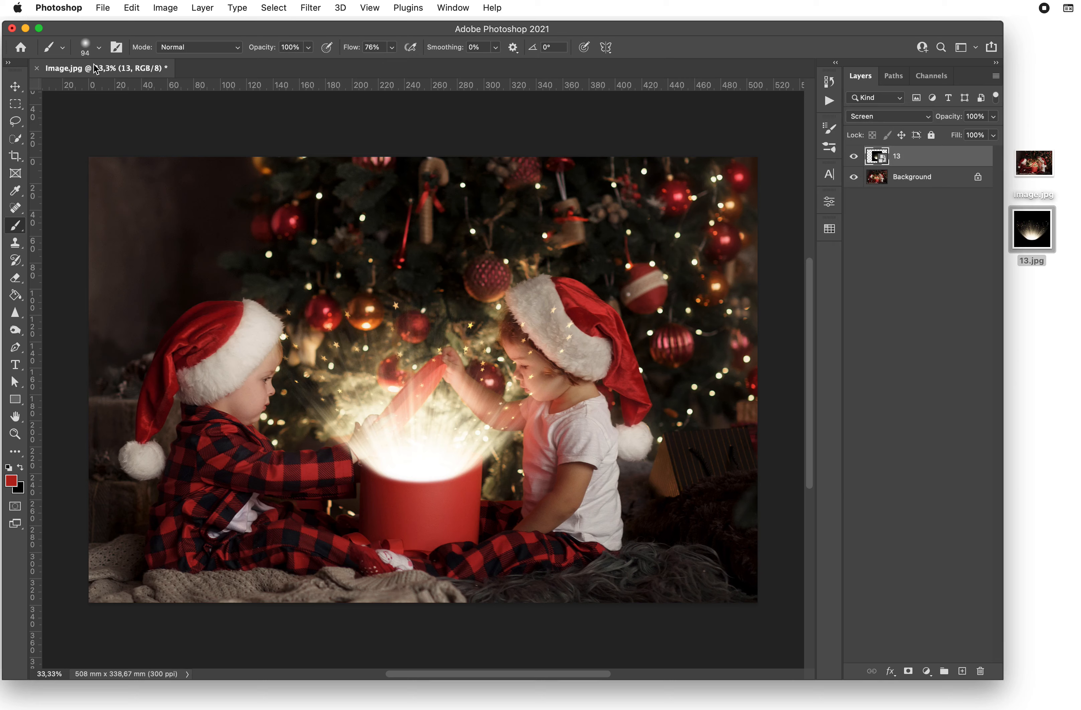
Scale the light overlay to about 63%, rotate it about 17° and move it over the opening of the red box.
{"action": "left_click", "coordinate": [15, 86]}
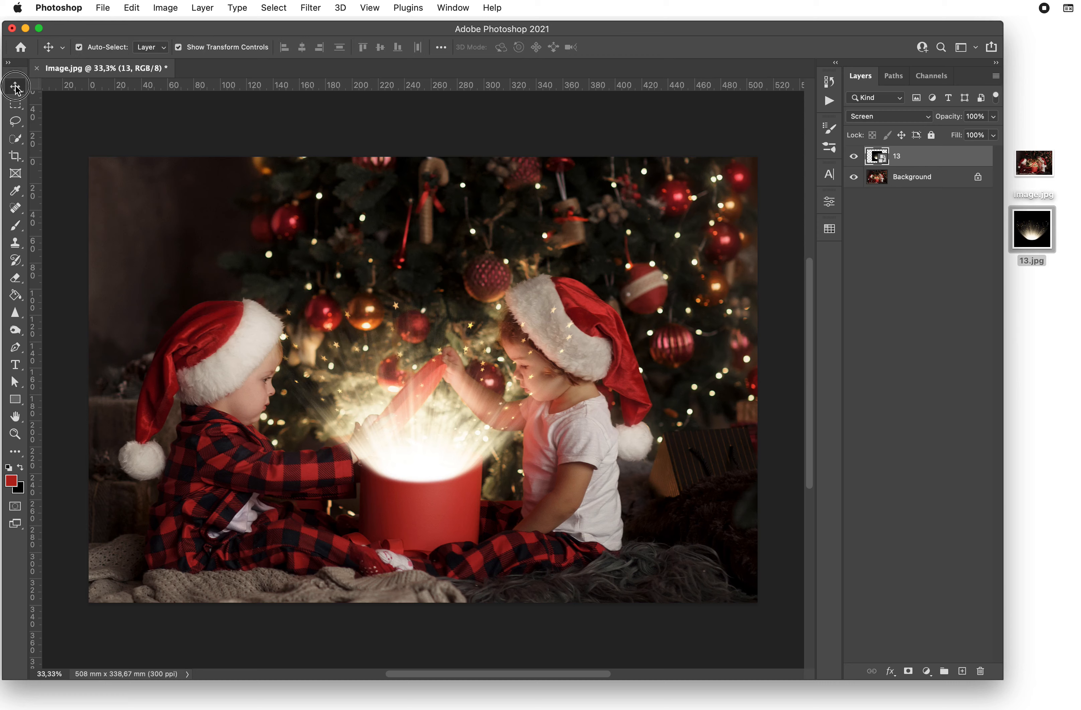
{"action": "mouse_move", "coordinate": [423, 369]}
{"action": "left_mouse_down"}
{"action": "mouse_move", "coordinate": [501, 339]}
{"action": "mouse_move", "coordinate": [450, 343]}
{"action": "mouse_move", "coordinate": [442, 371]}
{"action": "left_mouse_up"}
{"action": "left_click_drag", "start_coordinate": [609, 212], "coordinate": [493, 344]}
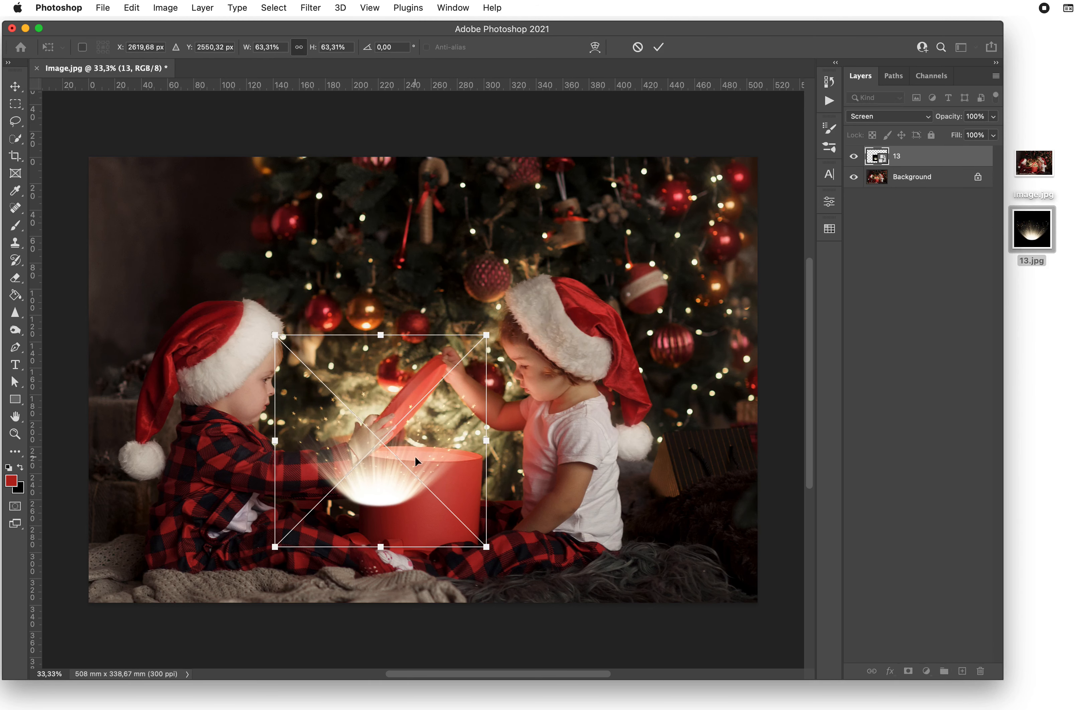
{"action": "left_click_drag", "start_coordinate": [396, 473], "coordinate": [448, 361]}
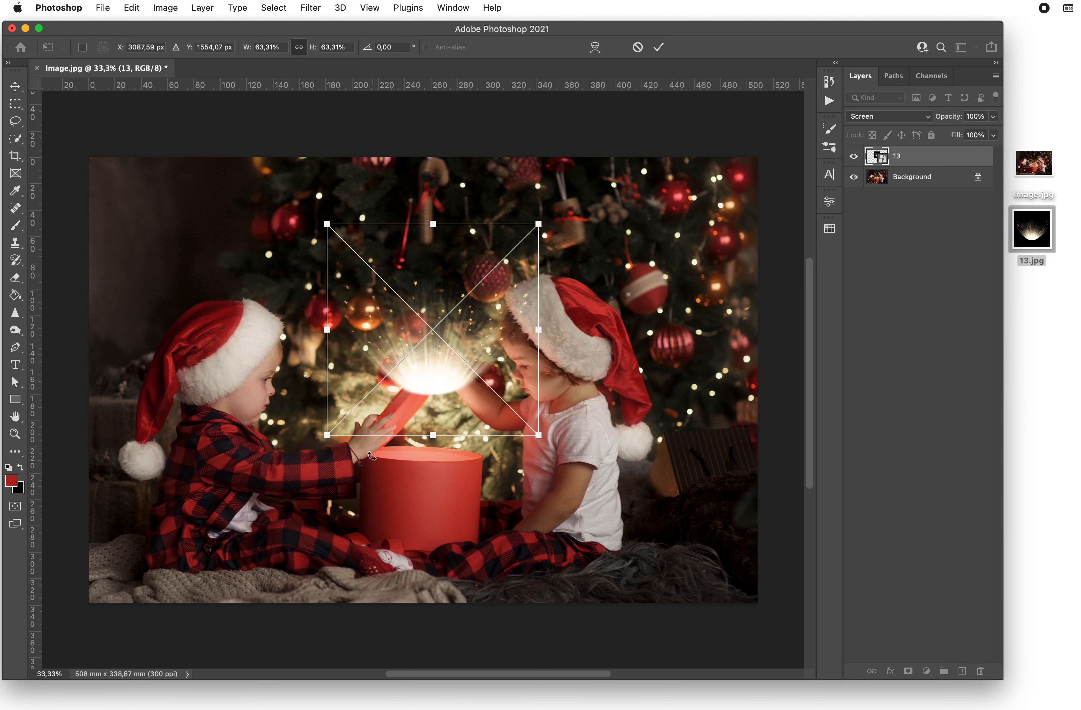
{"action": "left_click_drag", "start_coordinate": [444, 348], "coordinate": [433, 434]}
{"action": "left_click_drag", "start_coordinate": [540, 303], "coordinate": [552, 351]}
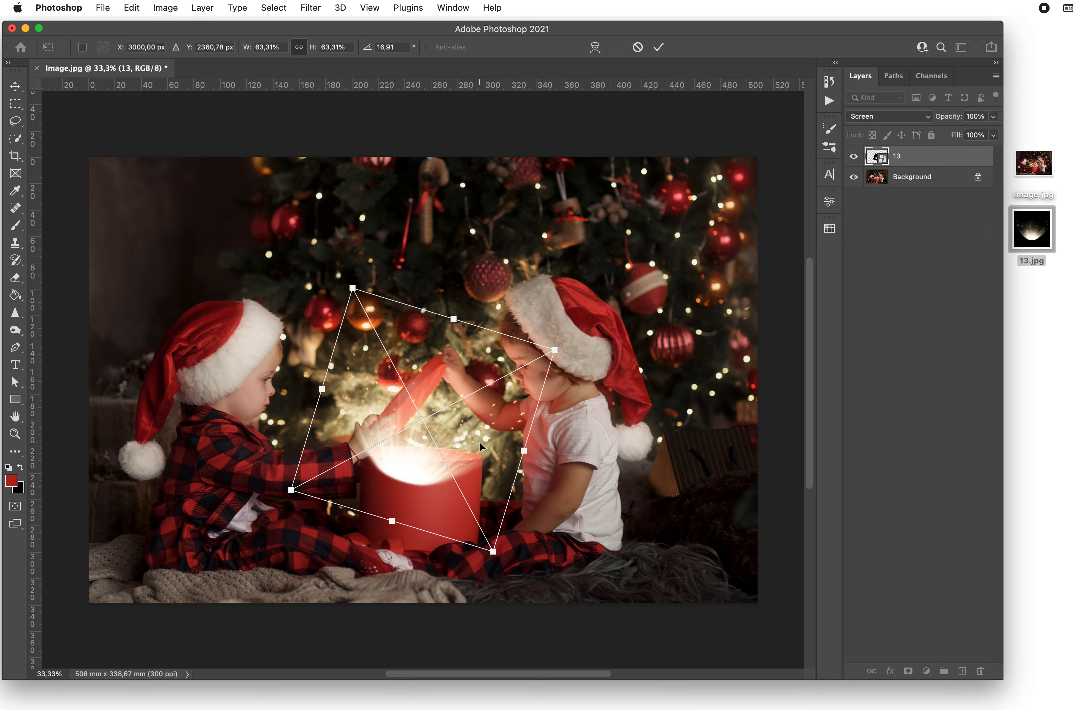
{"action": "left_click_drag", "start_coordinate": [425, 451], "coordinate": [432, 451]}
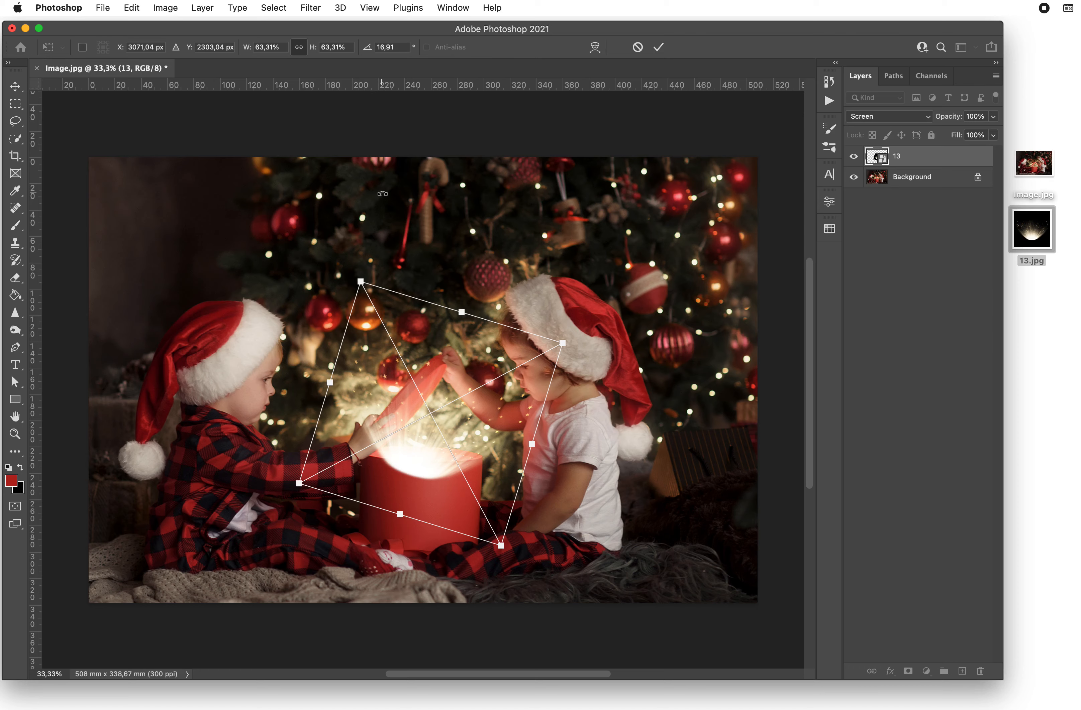
Fine-tune the overlay's position on the box rim, set its rotation to about 14° and commit the transform.
{"action": "key", "text": "super+equal"}
{"action": "key", "text": "super+equal"}
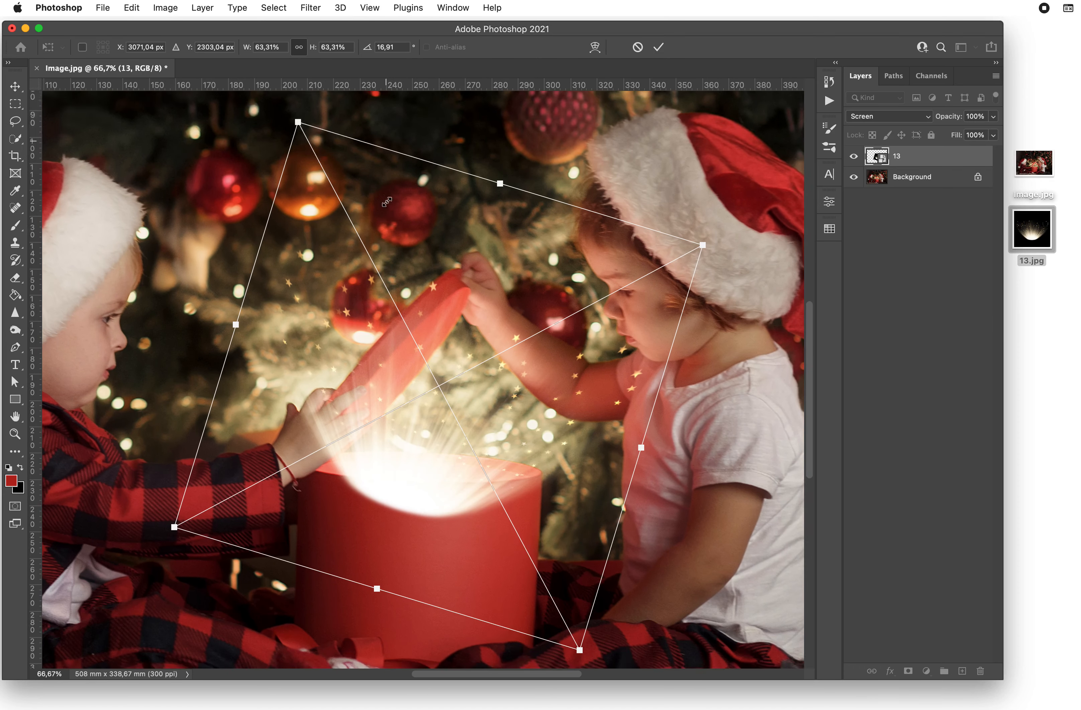
{"action": "scroll", "coordinate": [386, 202], "scroll_direction": "down", "scroll_amount": 5}
{"action": "left_click_drag", "start_coordinate": [381, 358], "coordinate": [371, 369]}
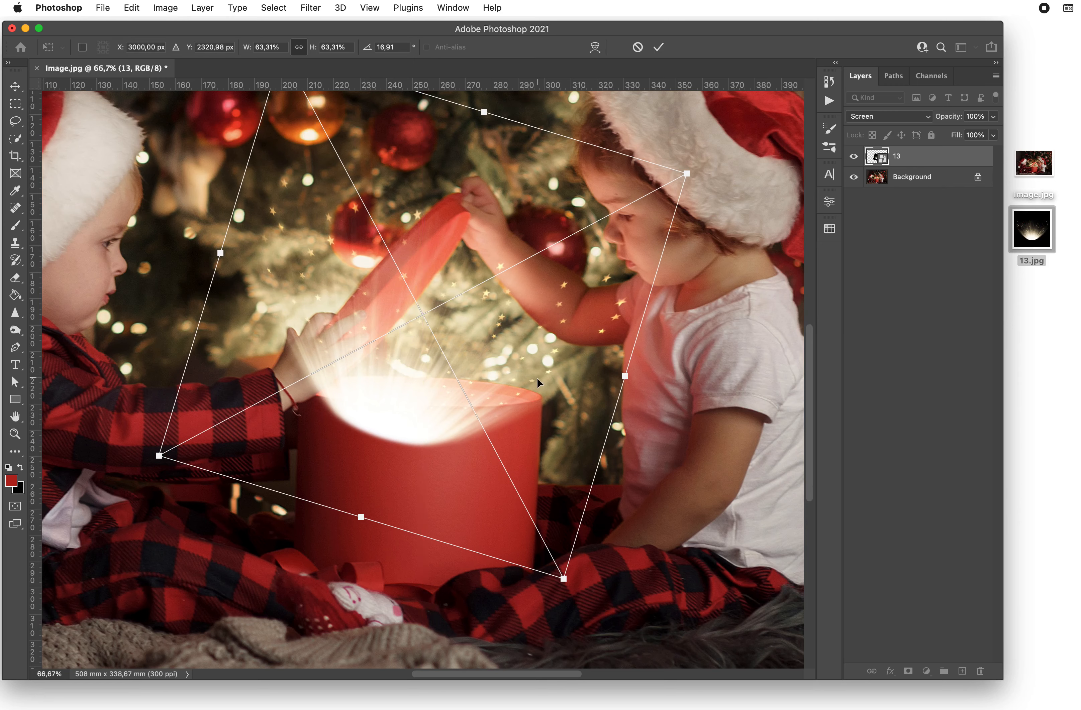
{"action": "left_click_drag", "start_coordinate": [409, 404], "coordinate": [409, 411]}
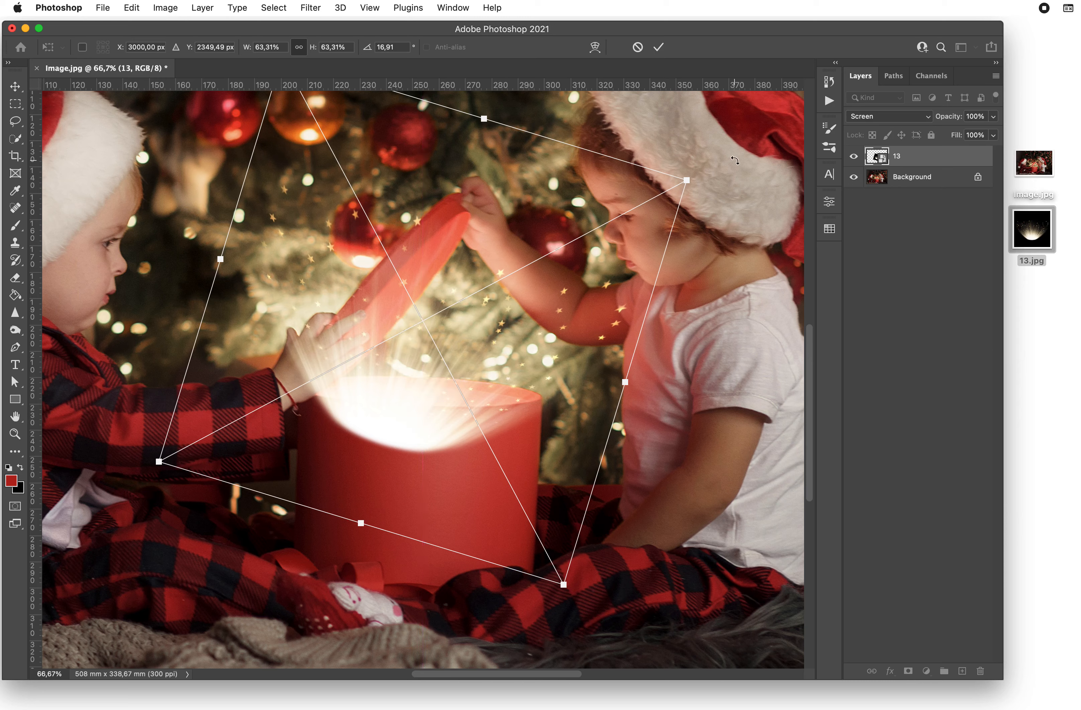
{"action": "left_click_drag", "start_coordinate": [735, 160], "coordinate": [738, 124]}
{"action": "left_click_drag", "start_coordinate": [484, 393], "coordinate": [481, 393]}
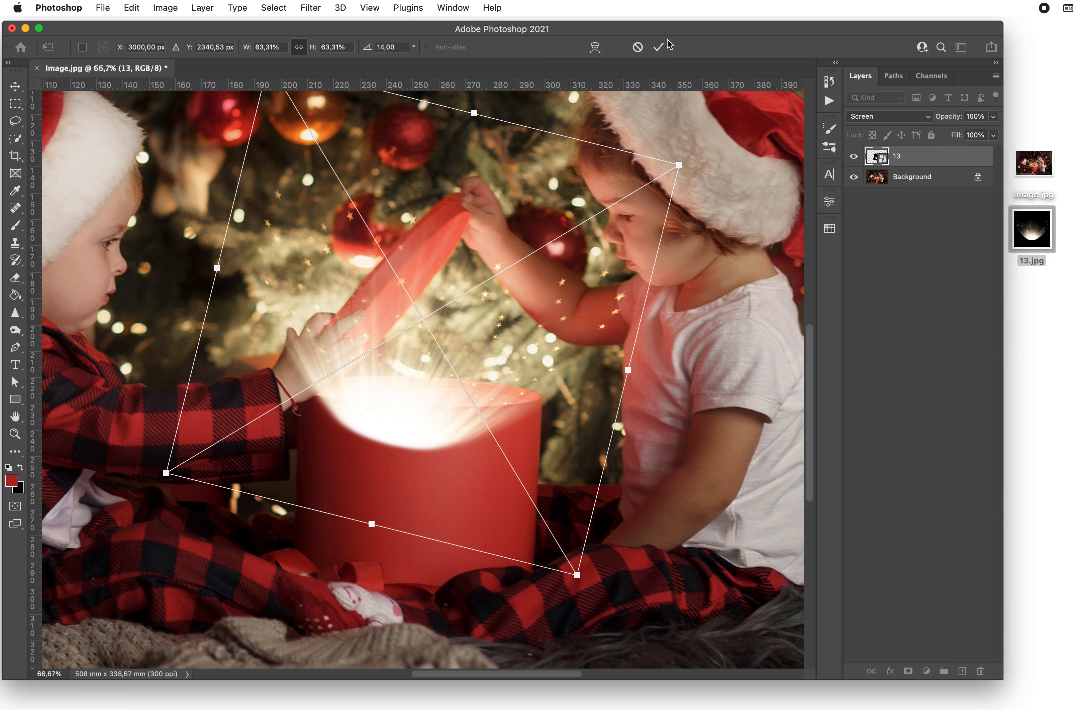
{"action": "left_click", "coordinate": [657, 47]}
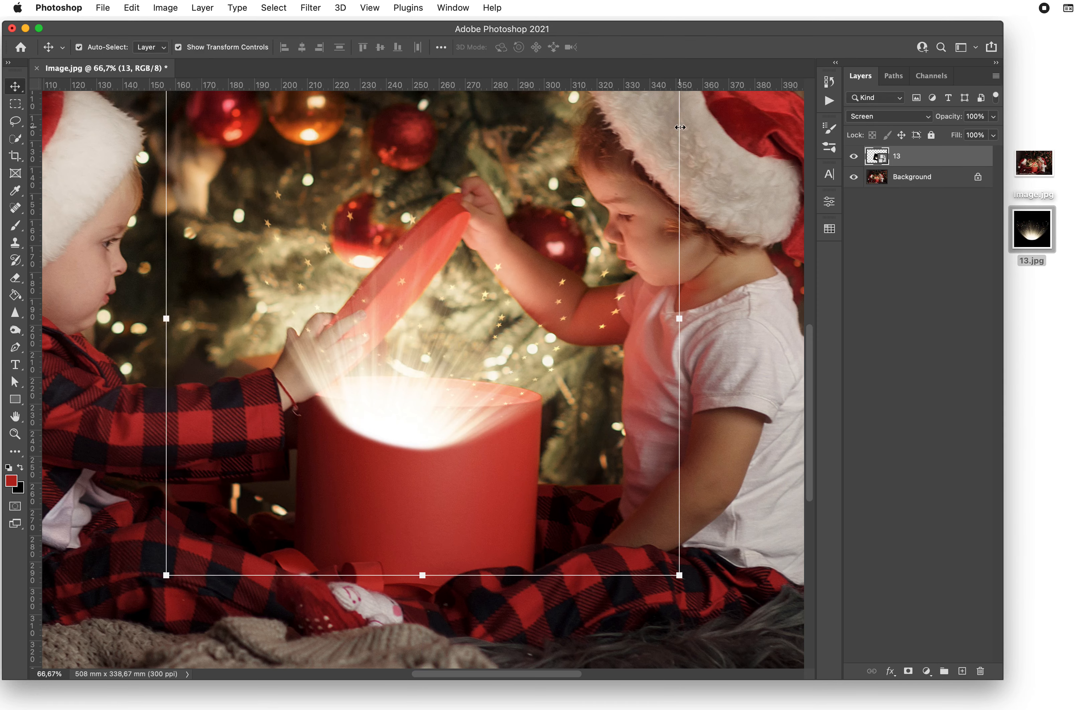
{"action": "key", "text": "super+minus"}
{"action": "key", "text": "super+minus"}
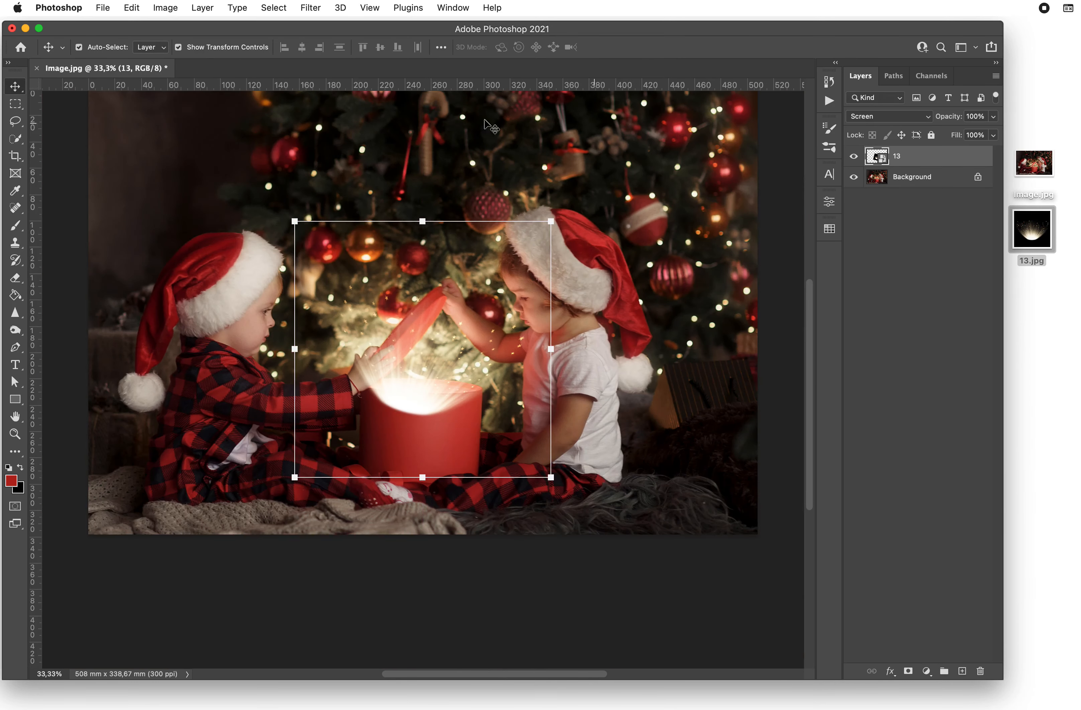
{"action": "left_click", "coordinate": [85, 132]}
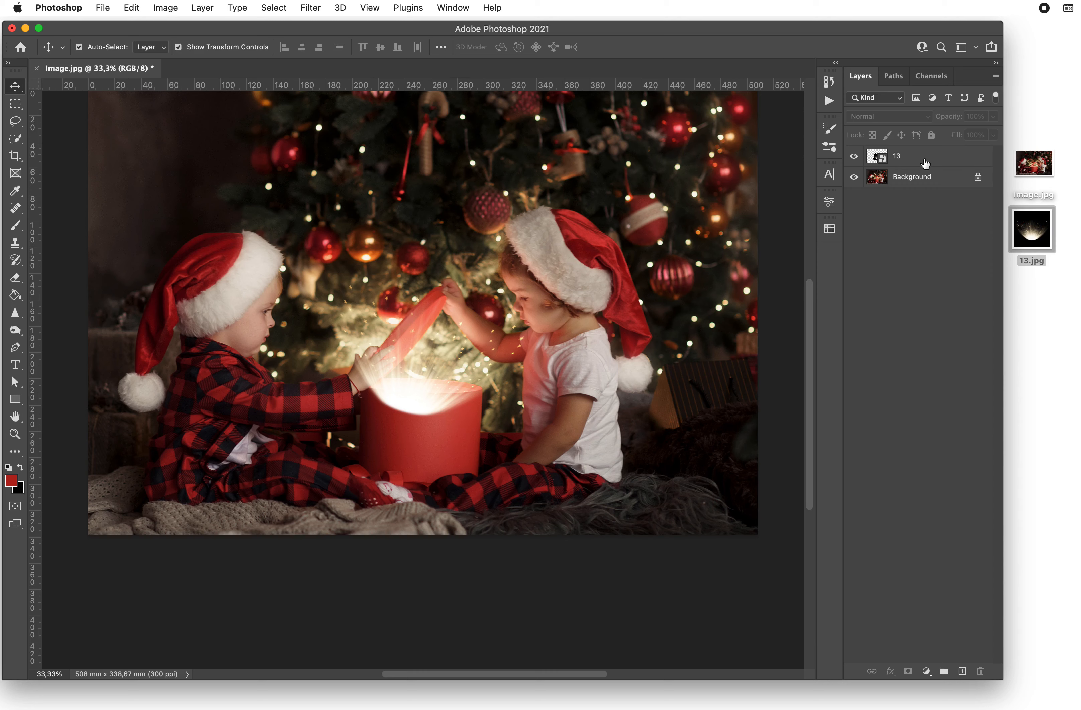
Add a layer mask to layer 13, make the mask active and choose the Brush tool.
{"action": "left_click", "coordinate": [925, 162]}
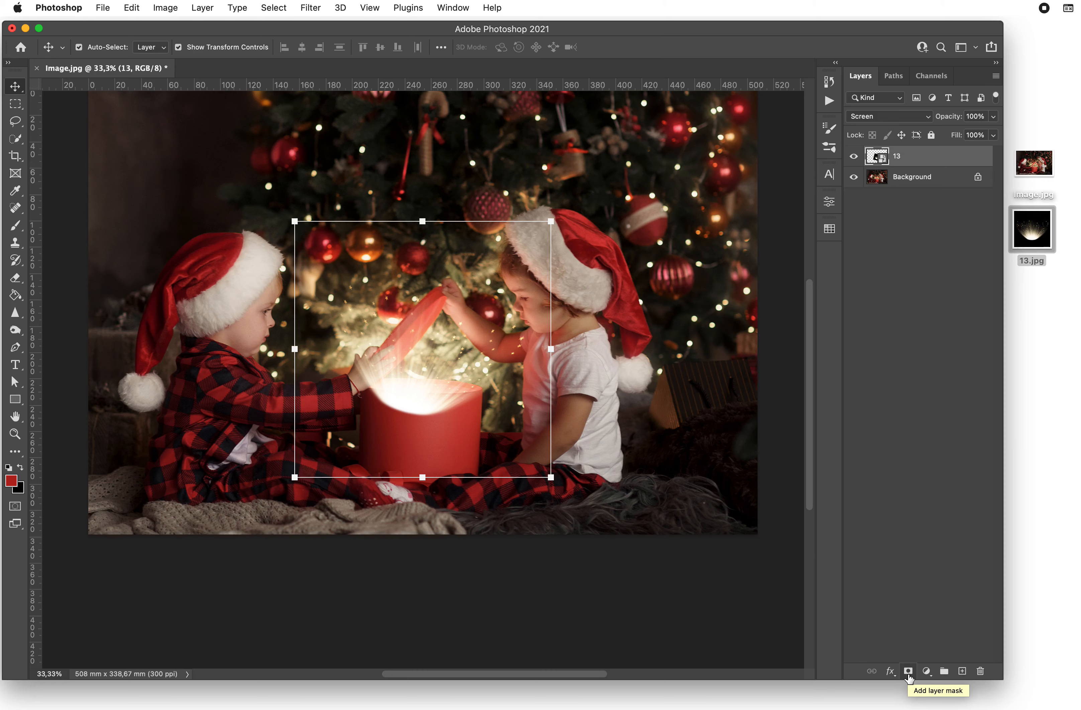
{"action": "left_click", "coordinate": [907, 673]}
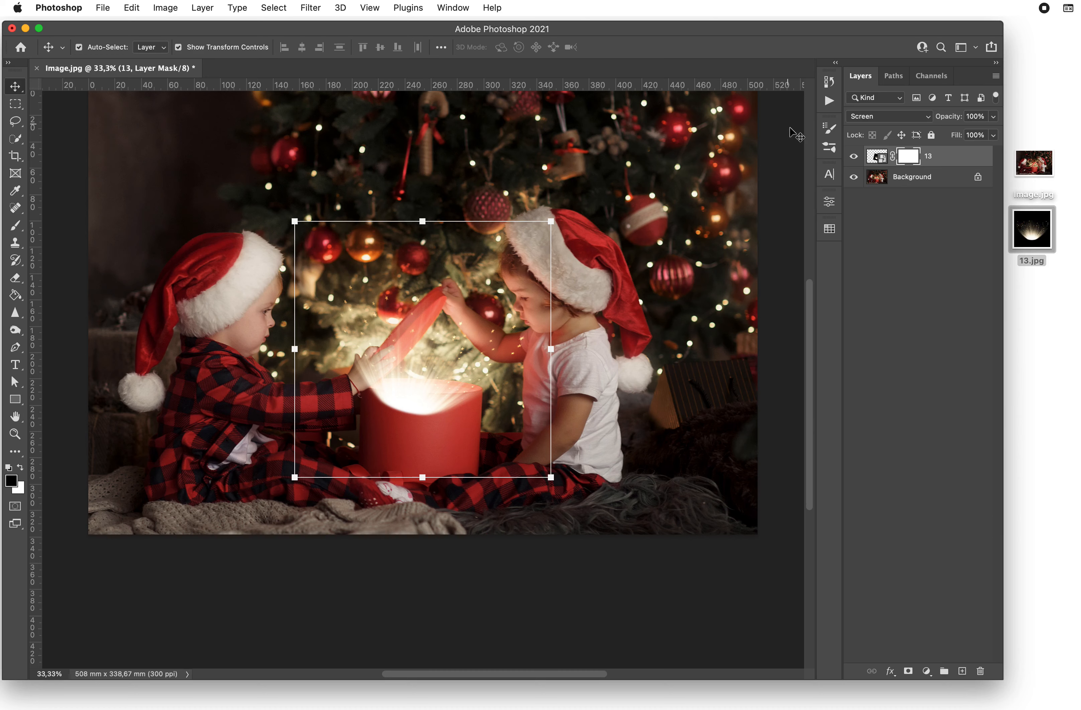
{"action": "left_click", "coordinate": [877, 159]}
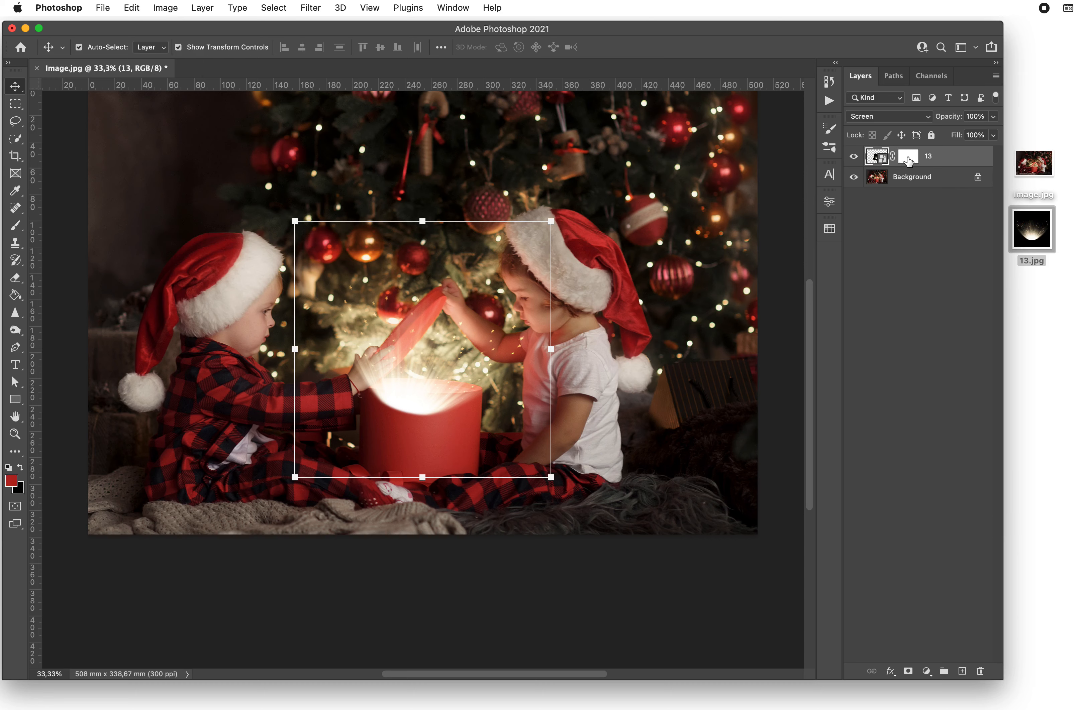
{"action": "left_click", "coordinate": [908, 159]}
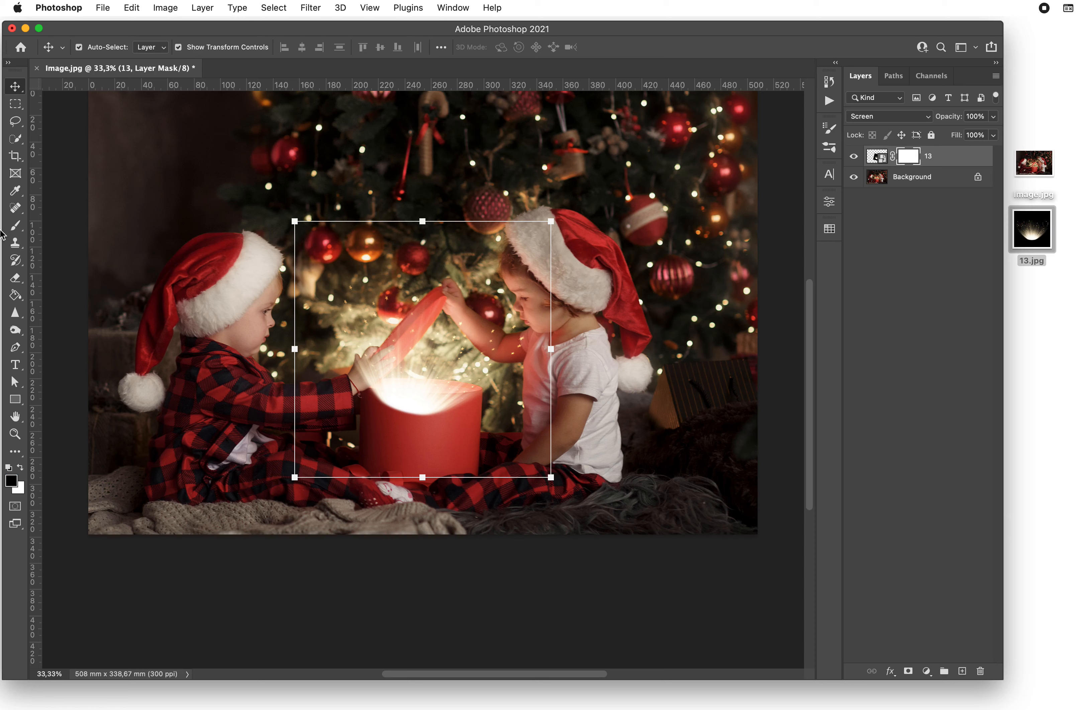
{"action": "left_click", "coordinate": [16, 228]}
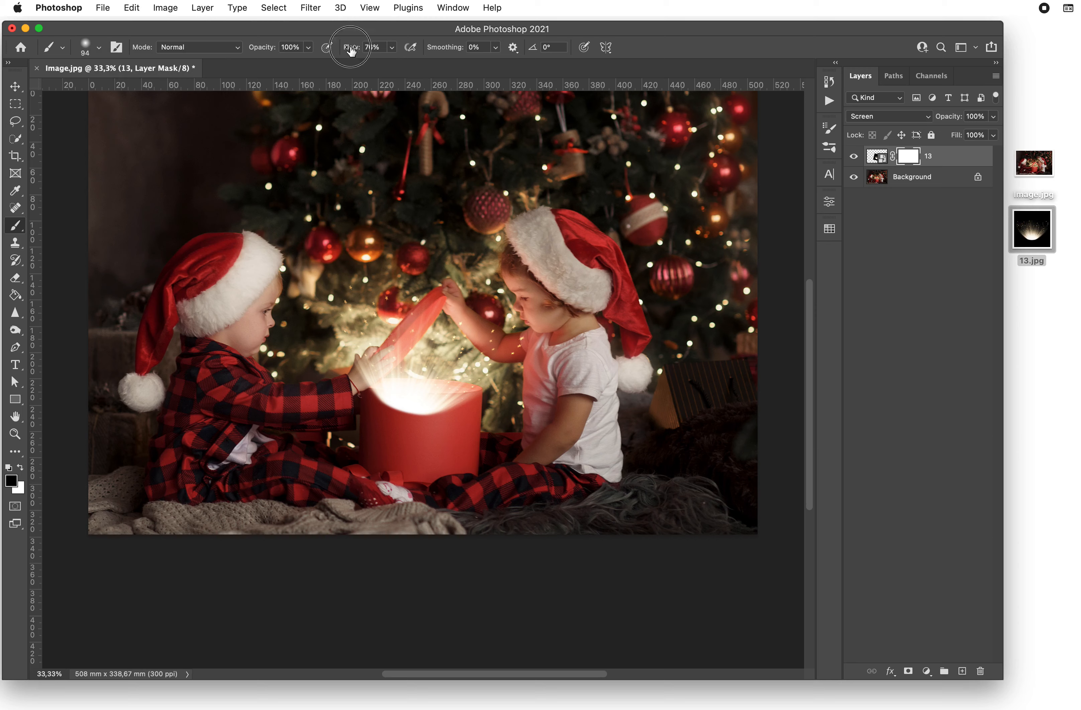
Try masking the glow with a Hard Round brush at 100% flow, and undo the stroke.
{"action": "left_click_drag", "start_coordinate": [353, 47], "coordinate": [435, 46]}
{"action": "left_click", "coordinate": [99, 48]}
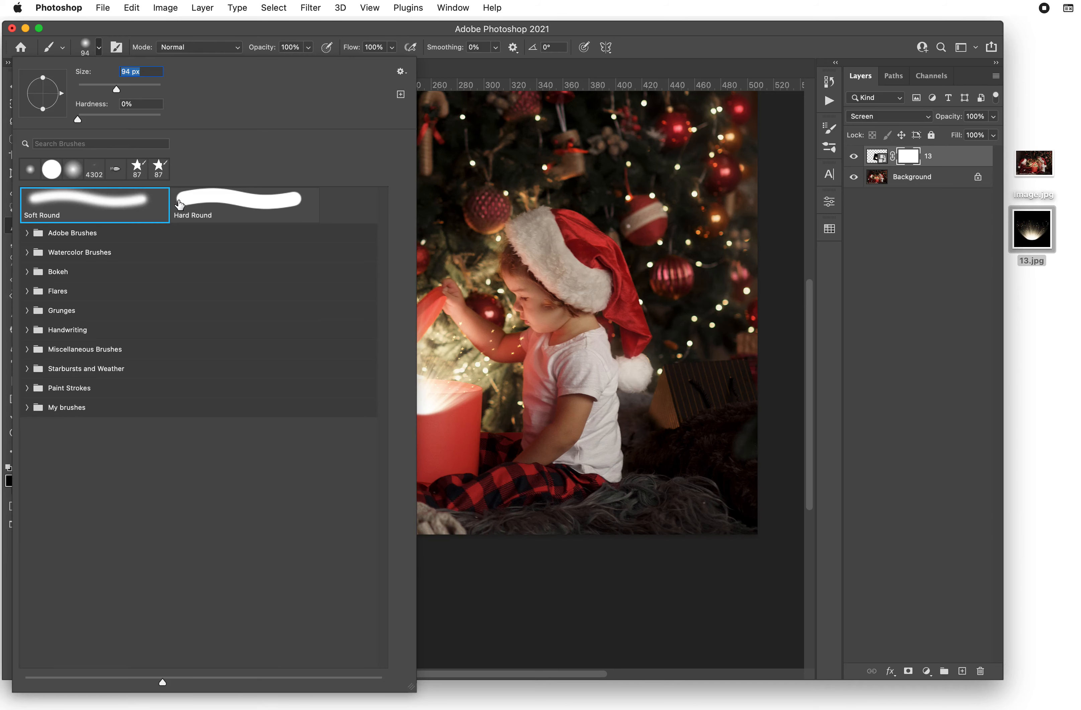
{"action": "left_click", "coordinate": [203, 196]}
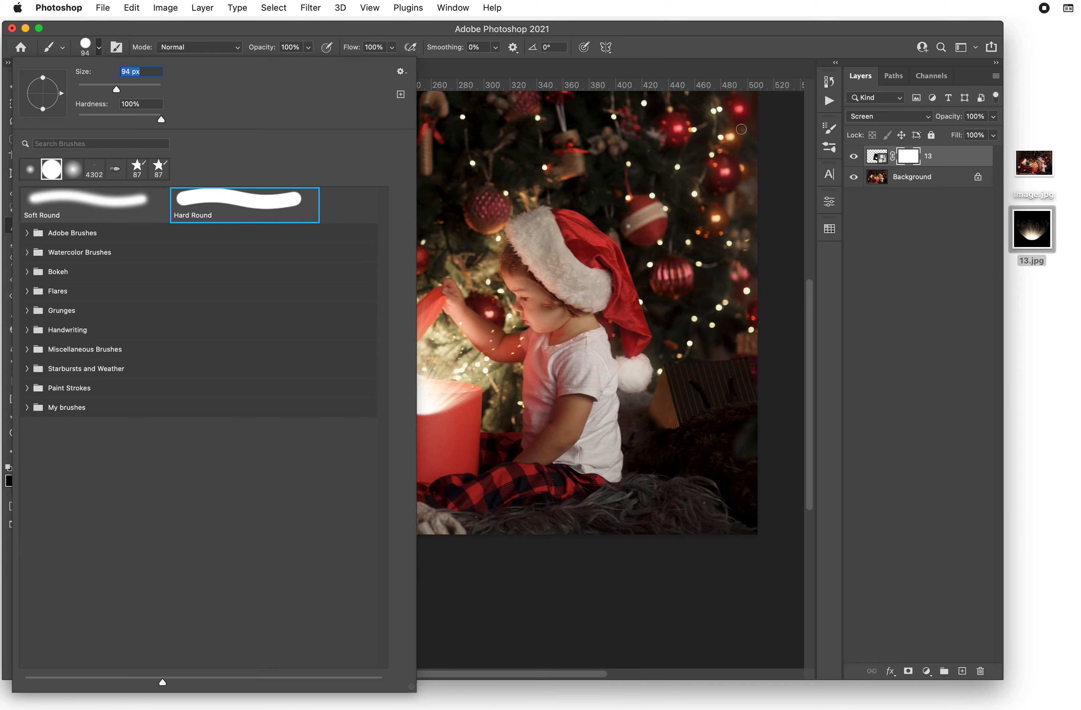
{"action": "left_click", "coordinate": [786, 304]}
{"action": "mouse_move", "coordinate": [392, 404]}
{"action": "left_mouse_down"}
{"action": "mouse_move", "coordinate": [443, 406]}
{"action": "mouse_move", "coordinate": [381, 409]}
{"action": "mouse_move", "coordinate": [423, 398]}
{"action": "left_mouse_up"}
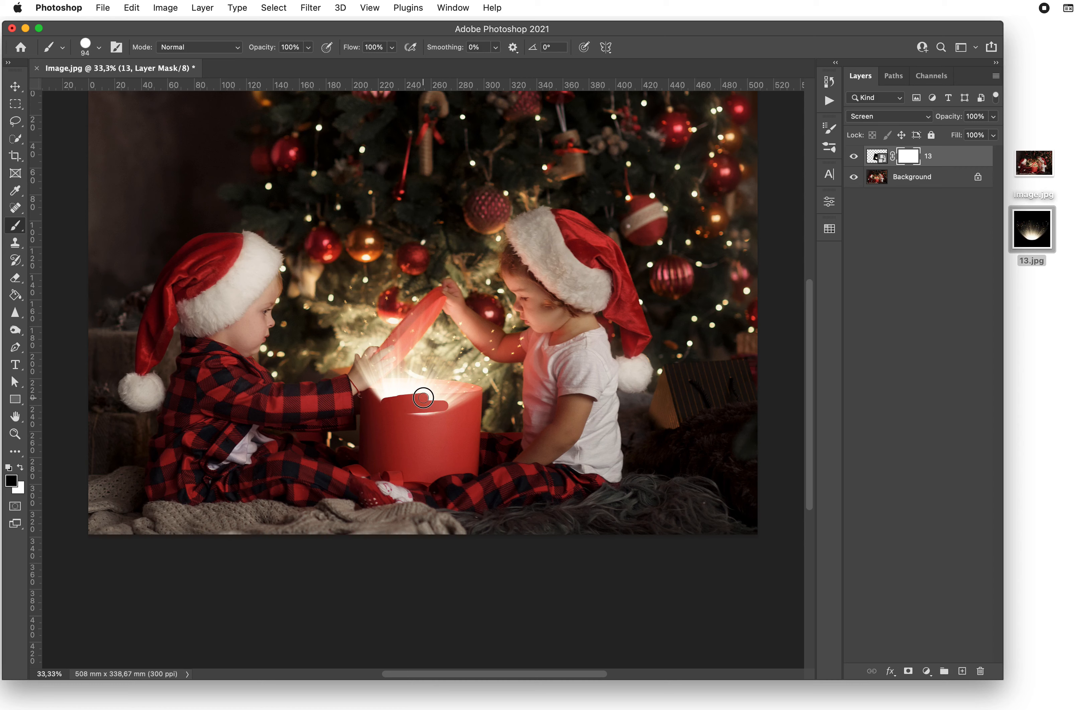
{"action": "key", "text": "super+z"}
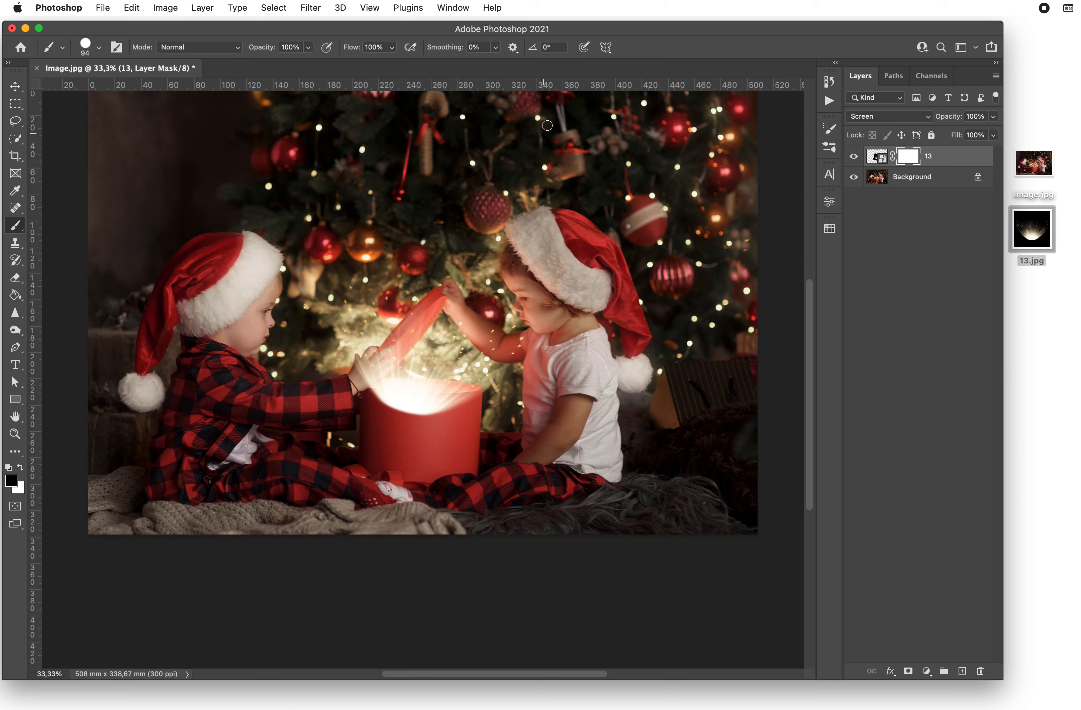
Switch the brush to Soft Round and set its flow to 76%.
{"action": "left_click", "coordinate": [98, 47]}
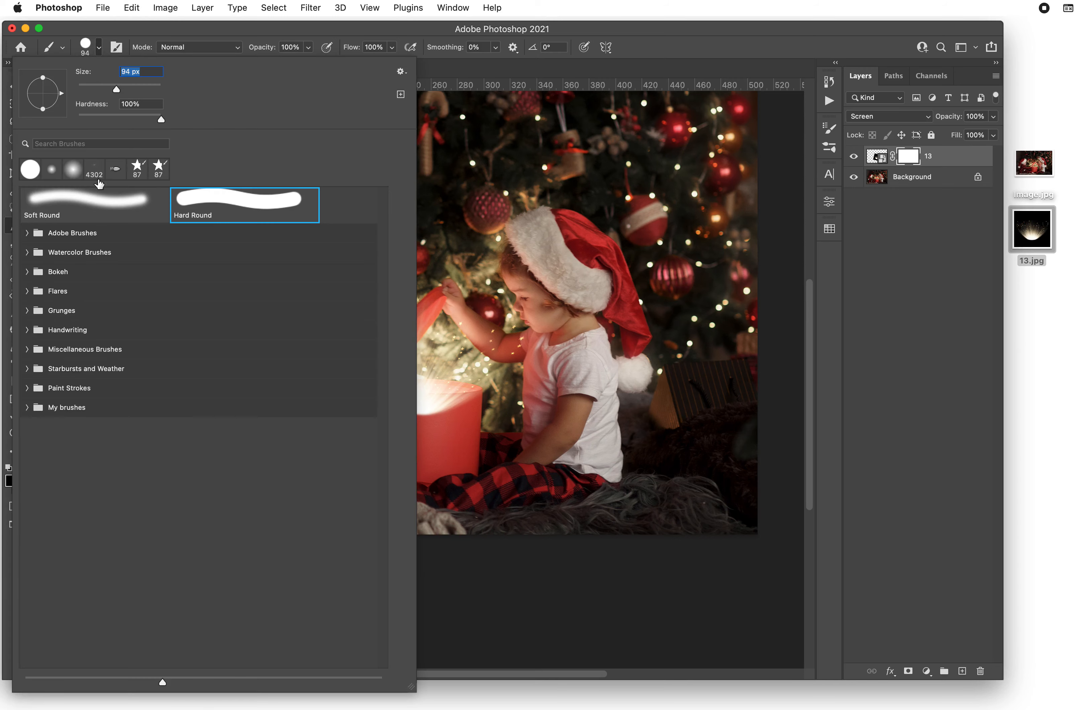
{"action": "left_click", "coordinate": [95, 198]}
{"action": "left_click", "coordinate": [783, 192]}
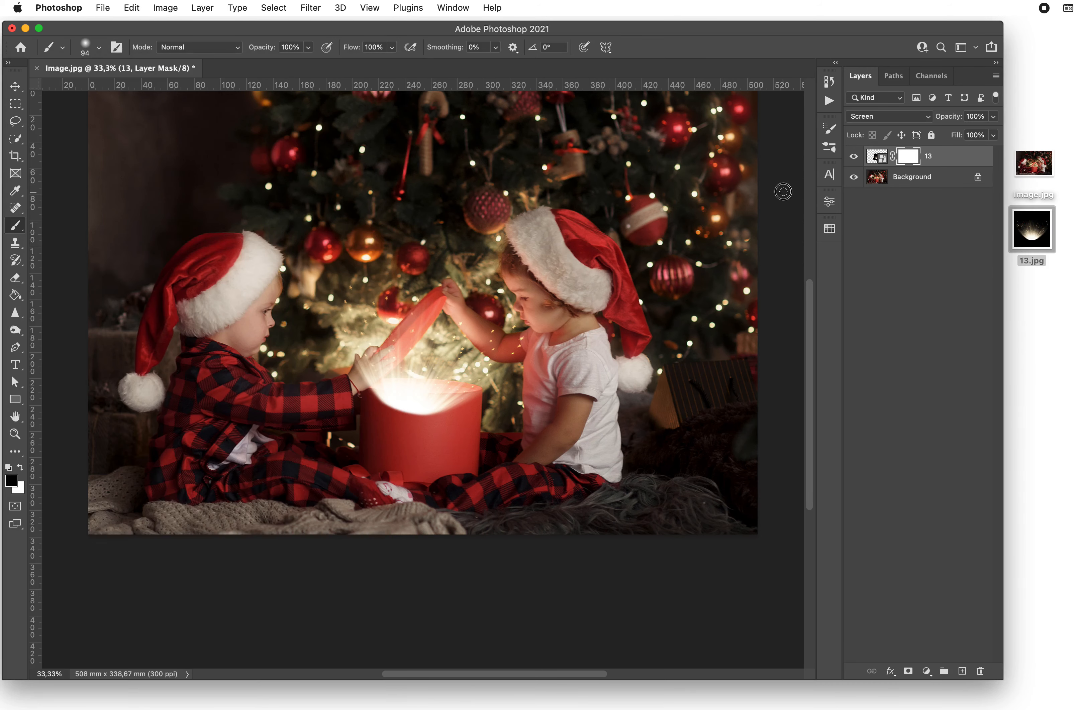
{"action": "left_click_drag", "start_coordinate": [356, 46], "coordinate": [340, 51]}
Lower layer 13's opacity to 67% and paint black on its mask over the glow covering the box front below the rim.
{"action": "key", "text": "super+equal"}
{"action": "key", "text": "super+equal"}
{"action": "key", "text": "super+equal"}
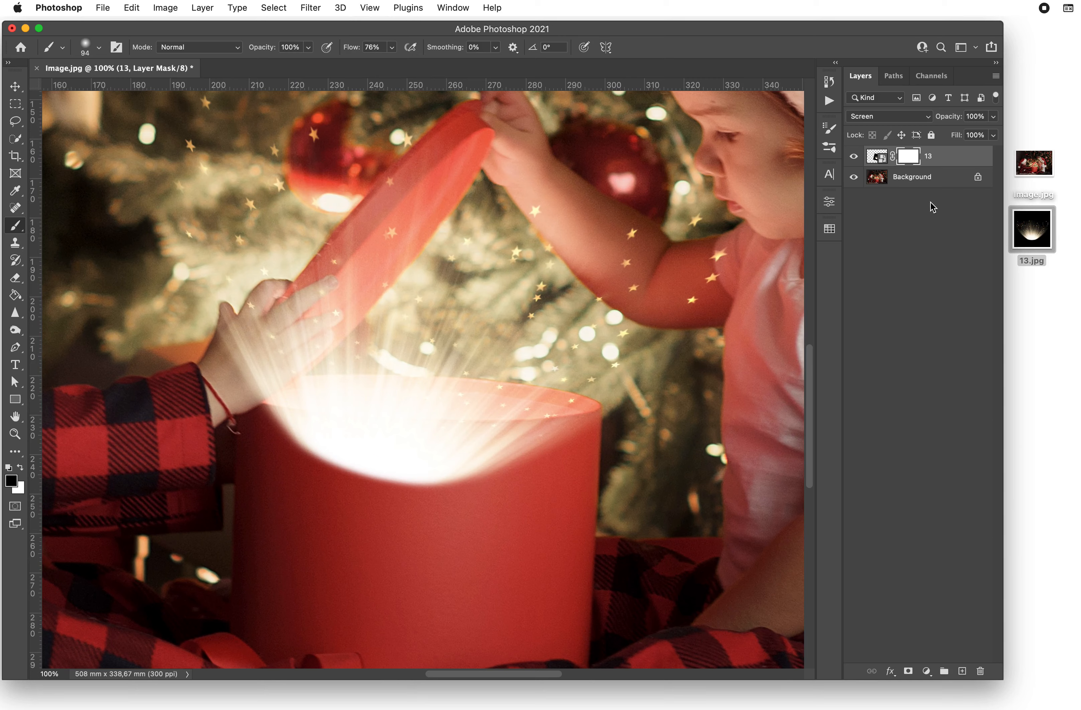
{"action": "left_click_drag", "start_coordinate": [957, 121], "coordinate": [933, 119]}
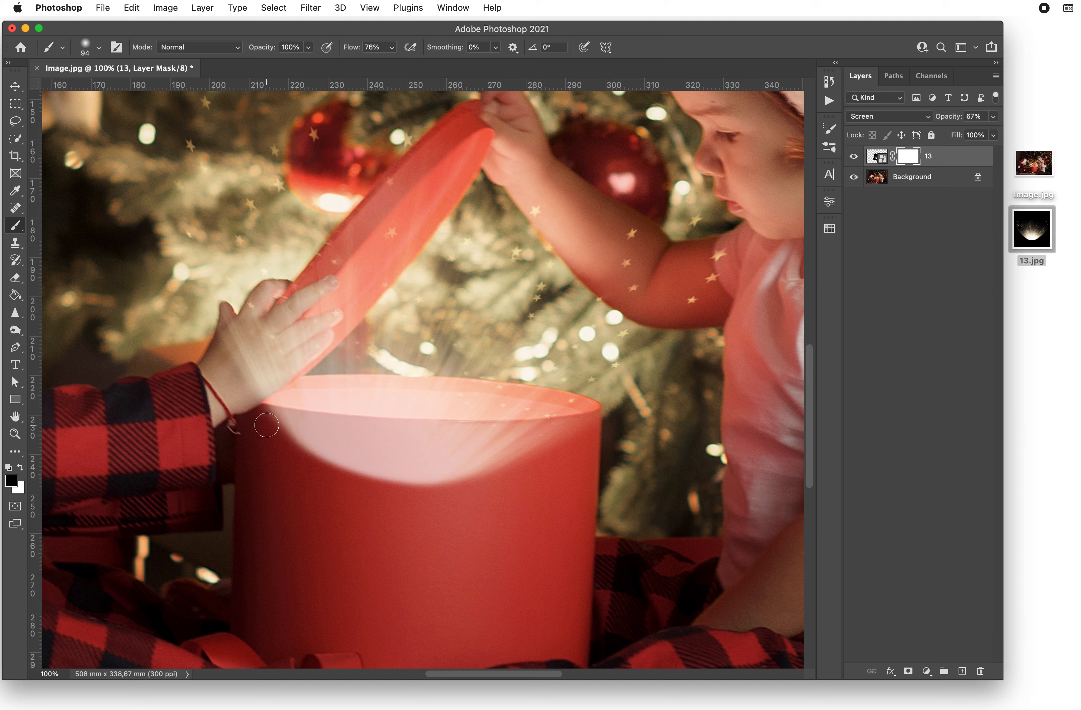
{"action": "left_click_drag", "start_coordinate": [267, 425], "coordinate": [369, 437]}
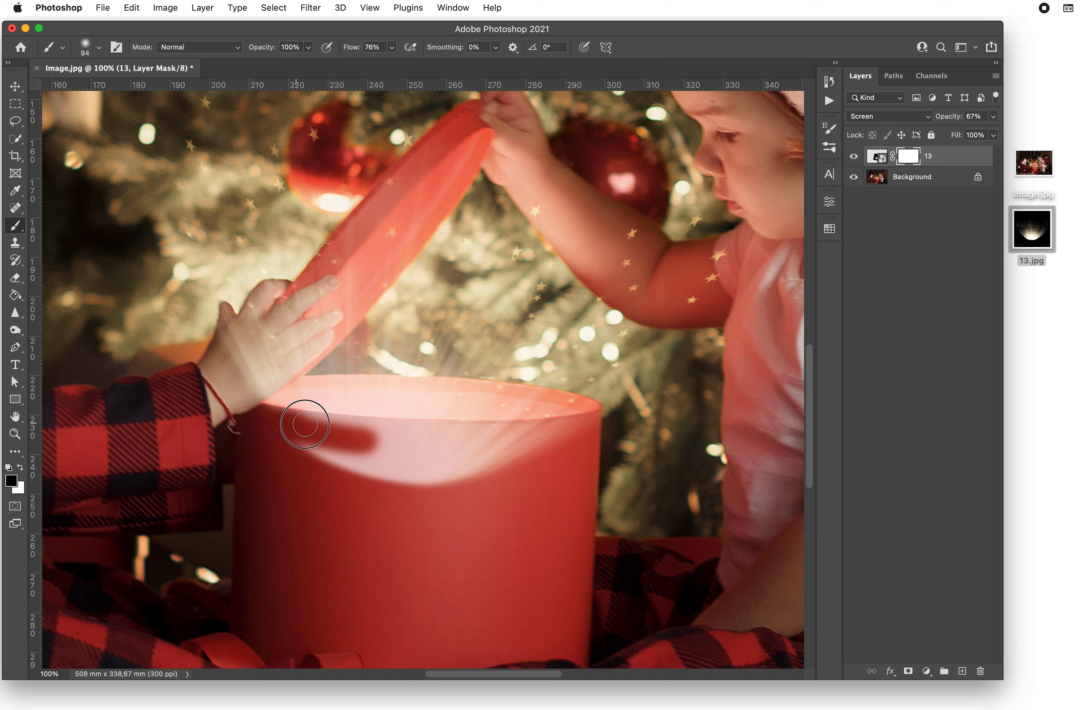
{"action": "mouse_move", "coordinate": [304, 425]}
{"action": "left_mouse_down"}
{"action": "mouse_move", "coordinate": [441, 436]}
{"action": "mouse_move", "coordinate": [579, 428]}
{"action": "mouse_move", "coordinate": [436, 445]}
{"action": "mouse_move", "coordinate": [500, 449]}
{"action": "mouse_move", "coordinate": [358, 477]}
{"action": "mouse_move", "coordinate": [435, 489]}
{"action": "mouse_move", "coordinate": [478, 472]}
{"action": "mouse_move", "coordinate": [270, 442]}
{"action": "mouse_move", "coordinate": [248, 418]}
{"action": "mouse_move", "coordinate": [411, 448]}
{"action": "mouse_move", "coordinate": [512, 452]}
{"action": "left_mouse_up"}
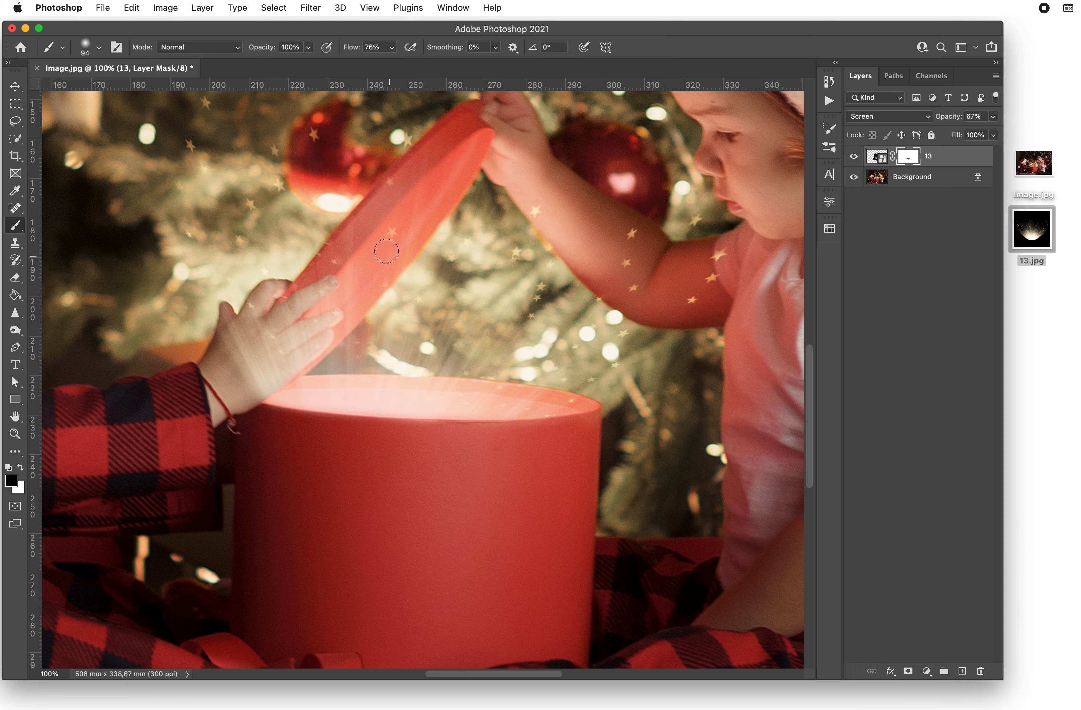
Mask out the light rays over the child's hand on the lid with a 47 px brush, and set layer 13's opacity to 100%.
{"action": "scroll", "coordinate": [295, 207], "scroll_direction": "up", "scroll_amount": 3}
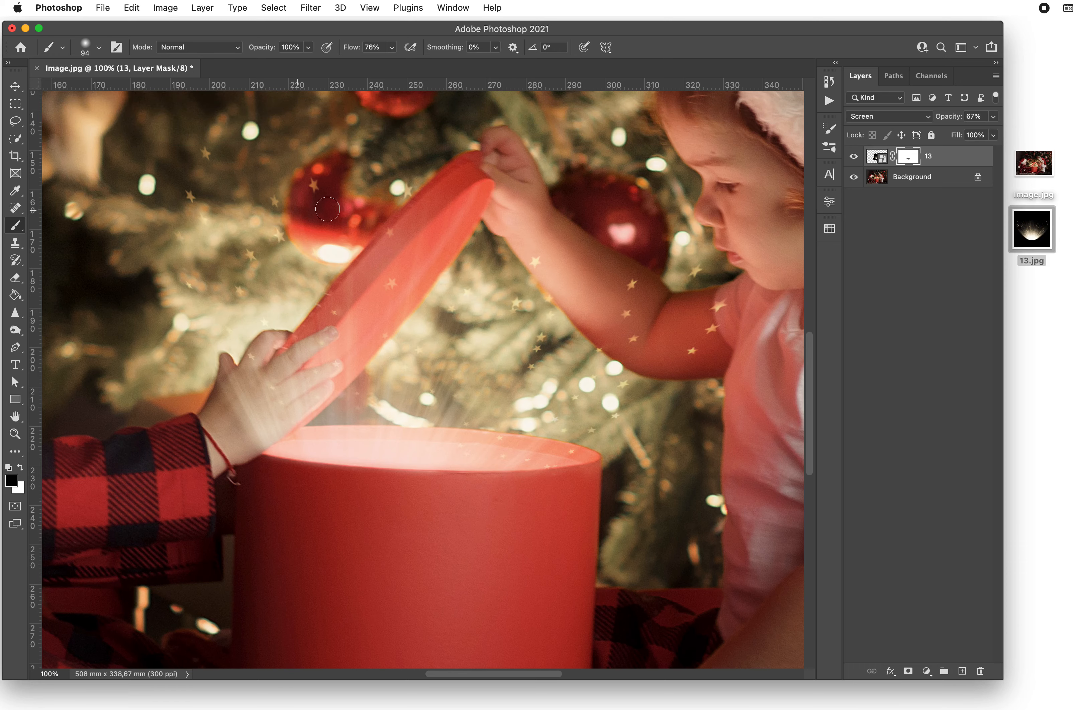
{"action": "key", "text": "super+minus"}
{"action": "key", "text": "super+minus"}
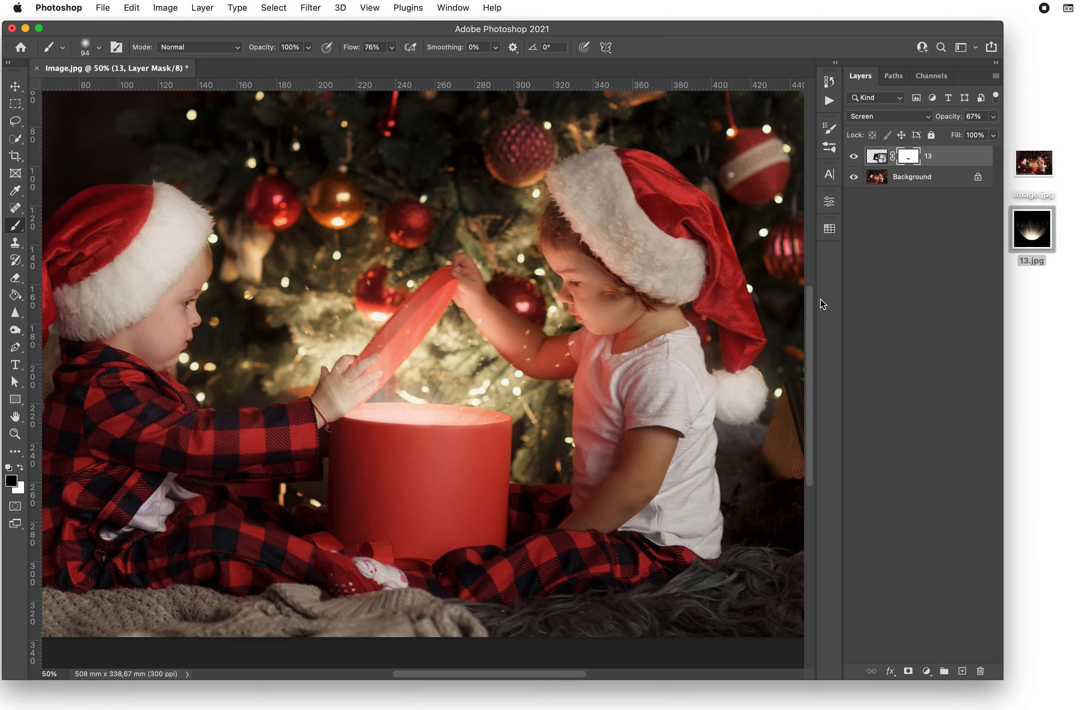
{"action": "key", "text": "super+1"}
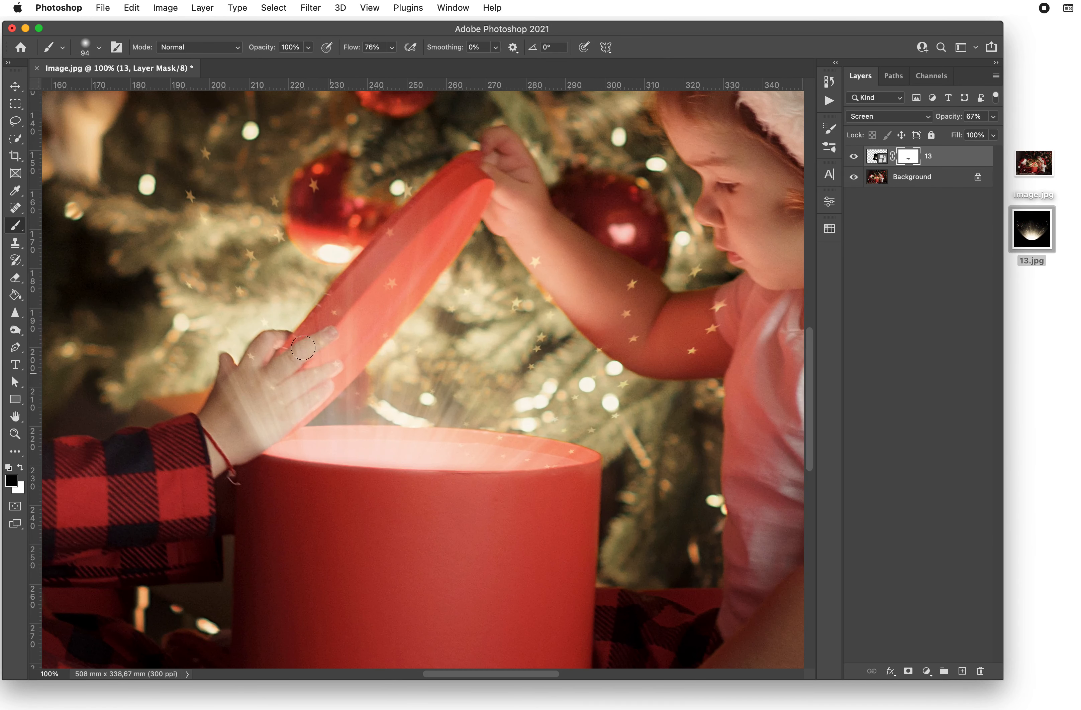
{"action": "mouse_move", "coordinate": [298, 357]}
{"action": "left_mouse_down"}
{"action": "mouse_move", "coordinate": [232, 387]}
{"action": "mouse_move", "coordinate": [263, 348]}
{"action": "mouse_move", "coordinate": [295, 350]}
{"action": "mouse_move", "coordinate": [316, 326]}
{"action": "mouse_move", "coordinate": [324, 332]}
{"action": "left_mouse_up"}
{"action": "mouse_move", "coordinate": [274, 376]}
{"action": "left_mouse_down"}
{"action": "mouse_move", "coordinate": [290, 391]}
{"action": "mouse_move", "coordinate": [238, 434]}
{"action": "mouse_move", "coordinate": [274, 413]}
{"action": "mouse_move", "coordinate": [262, 434]}
{"action": "mouse_move", "coordinate": [334, 361]}
{"action": "mouse_move", "coordinate": [299, 379]}
{"action": "mouse_move", "coordinate": [337, 366]}
{"action": "mouse_move", "coordinate": [315, 375]}
{"action": "left_mouse_up"}
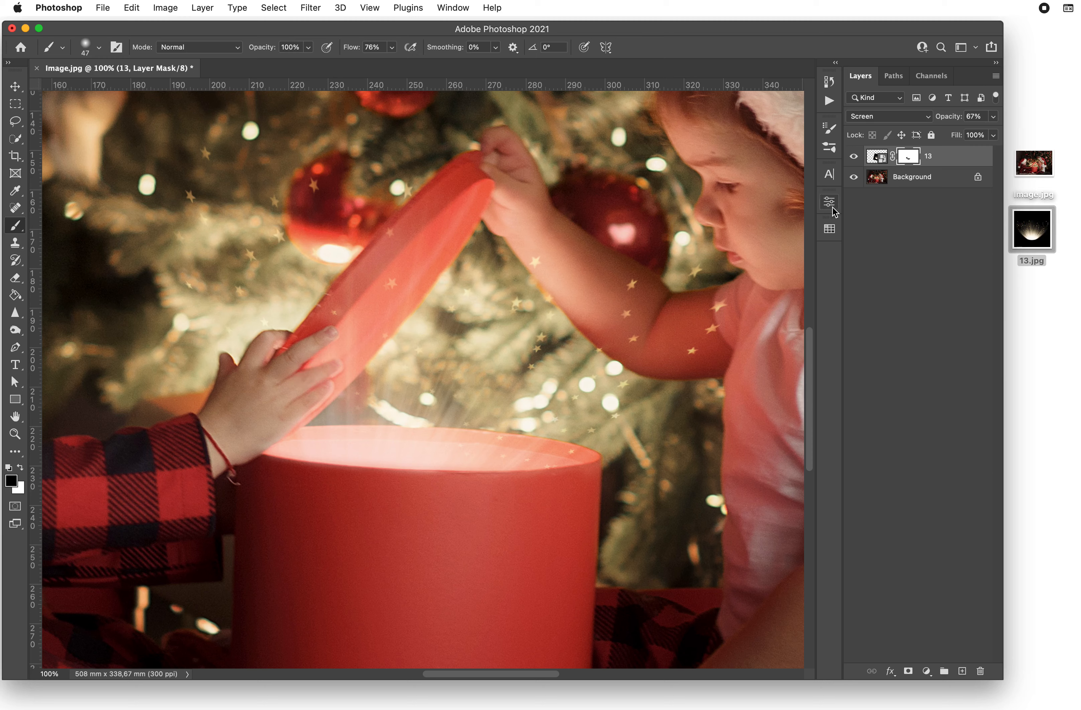
{"action": "left_click_drag", "start_coordinate": [946, 118], "coordinate": [1023, 121]}
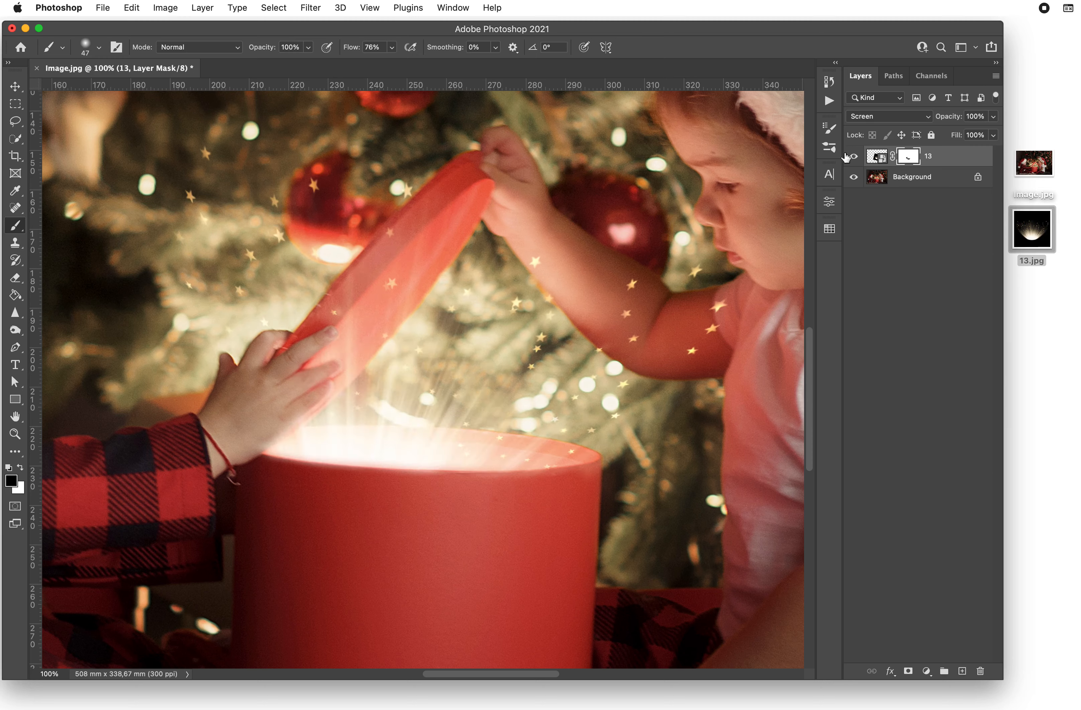
Refine layer 13's mask around the child's fingers and lower lid edge, restoring overmasked glow with white and hiding spill on the hand with black.
{"action": "mouse_move", "coordinate": [327, 387]}
{"action": "left_mouse_down"}
{"action": "mouse_move", "coordinate": [268, 430]}
{"action": "mouse_move", "coordinate": [293, 388]}
{"action": "mouse_move", "coordinate": [260, 408]}
{"action": "mouse_move", "coordinate": [309, 402]}
{"action": "mouse_move", "coordinate": [290, 431]}
{"action": "mouse_move", "coordinate": [312, 407]}
{"action": "left_mouse_up"}
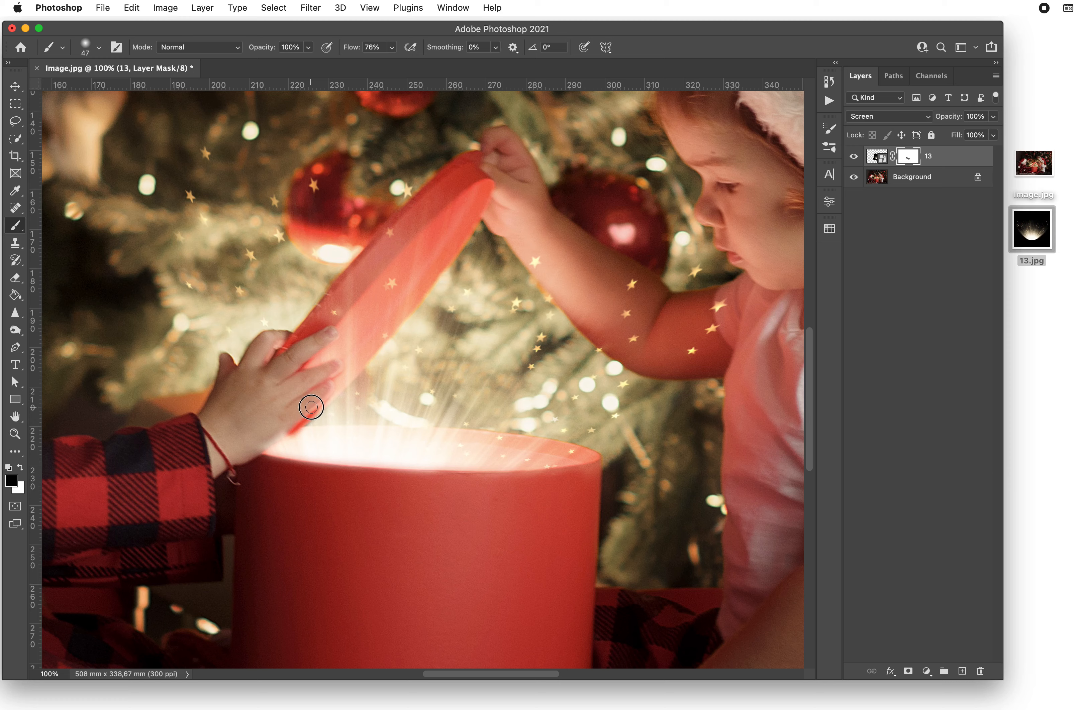
{"action": "left_click", "coordinate": [20, 468]}
{"action": "left_click_drag", "start_coordinate": [328, 406], "coordinate": [290, 438]}
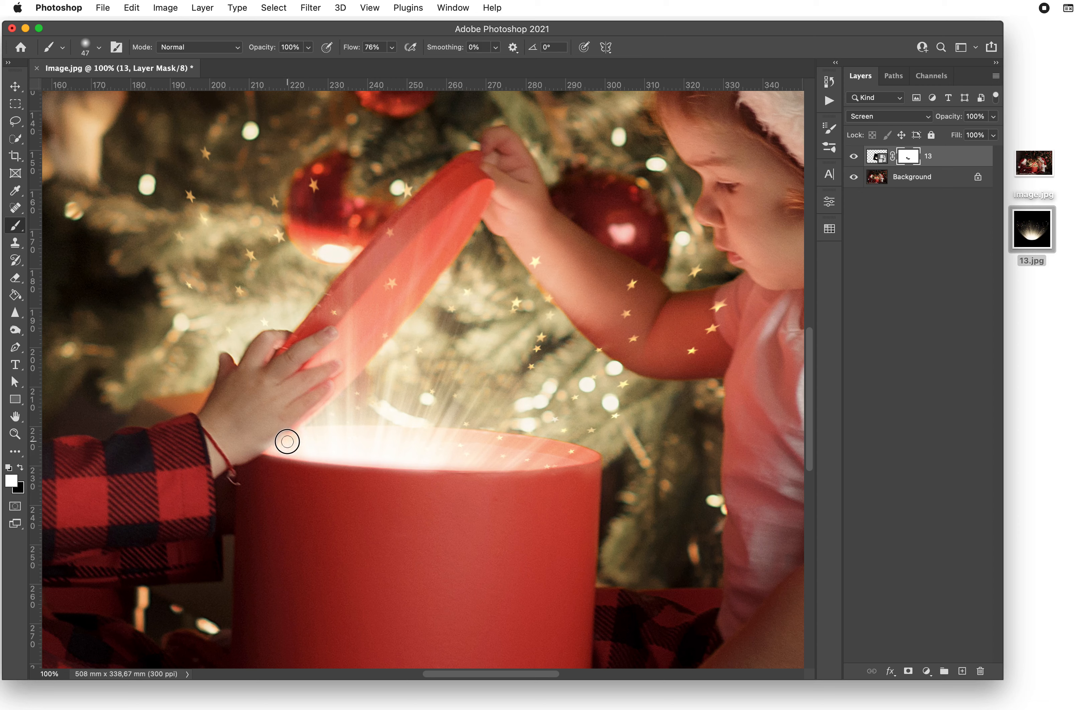
{"action": "left_click", "coordinate": [21, 465]}
{"action": "mouse_move", "coordinate": [257, 445]}
{"action": "left_mouse_down"}
{"action": "mouse_move", "coordinate": [282, 425]}
{"action": "mouse_move", "coordinate": [241, 437]}
{"action": "mouse_move", "coordinate": [268, 389]}
{"action": "mouse_move", "coordinate": [346, 388]}
{"action": "mouse_move", "coordinate": [335, 367]}
{"action": "mouse_move", "coordinate": [313, 384]}
{"action": "mouse_move", "coordinate": [328, 391]}
{"action": "mouse_move", "coordinate": [312, 397]}
{"action": "left_mouse_up"}
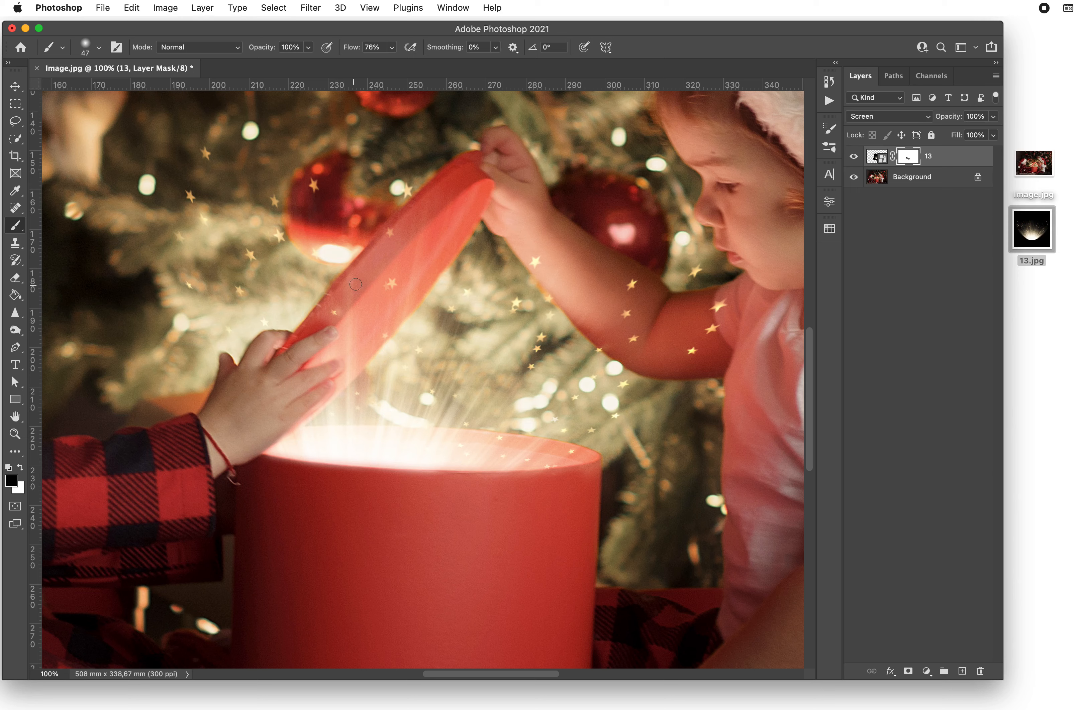
Mask out the glow and stars on the lid's outer side, and erase the stars behind the lid with a 148 px brush.
{"action": "mouse_move", "coordinate": [381, 248]}
{"action": "left_mouse_down"}
{"action": "mouse_move", "coordinate": [398, 236]}
{"action": "mouse_move", "coordinate": [314, 325]}
{"action": "mouse_move", "coordinate": [309, 317]}
{"action": "mouse_move", "coordinate": [394, 241]}
{"action": "mouse_move", "coordinate": [323, 328]}
{"action": "mouse_move", "coordinate": [367, 318]}
{"action": "left_mouse_up"}
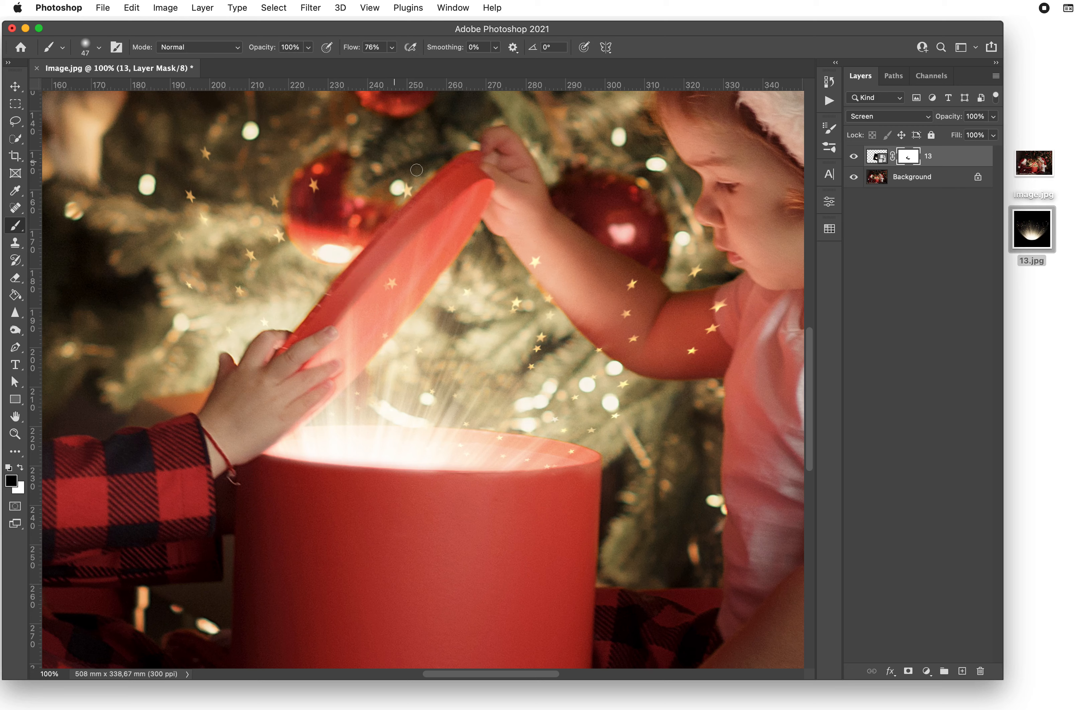
{"action": "left_click_drag", "start_coordinate": [234, 244], "coordinate": [265, 242]}
{"action": "mouse_move", "coordinate": [368, 166]}
{"action": "left_mouse_down"}
{"action": "mouse_move", "coordinate": [189, 292]}
{"action": "mouse_move", "coordinate": [364, 173]}
{"action": "mouse_move", "coordinate": [232, 316]}
{"action": "mouse_move", "coordinate": [269, 316]}
{"action": "mouse_move", "coordinate": [226, 172]}
{"action": "mouse_move", "coordinate": [257, 144]}
{"action": "mouse_move", "coordinate": [226, 147]}
{"action": "mouse_move", "coordinate": [190, 248]}
{"action": "mouse_move", "coordinate": [173, 235]}
{"action": "mouse_move", "coordinate": [212, 160]}
{"action": "mouse_move", "coordinate": [101, 237]}
{"action": "left_mouse_up"}
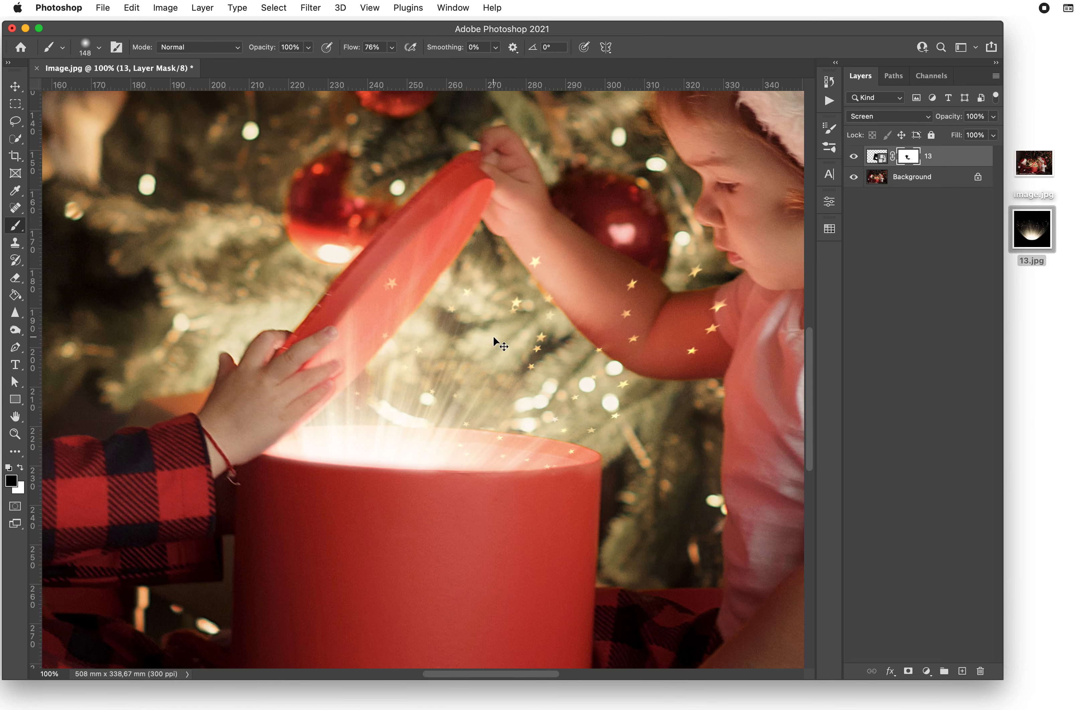
{"action": "key", "text": "super+minus"}
{"action": "key", "text": "super+minus"}
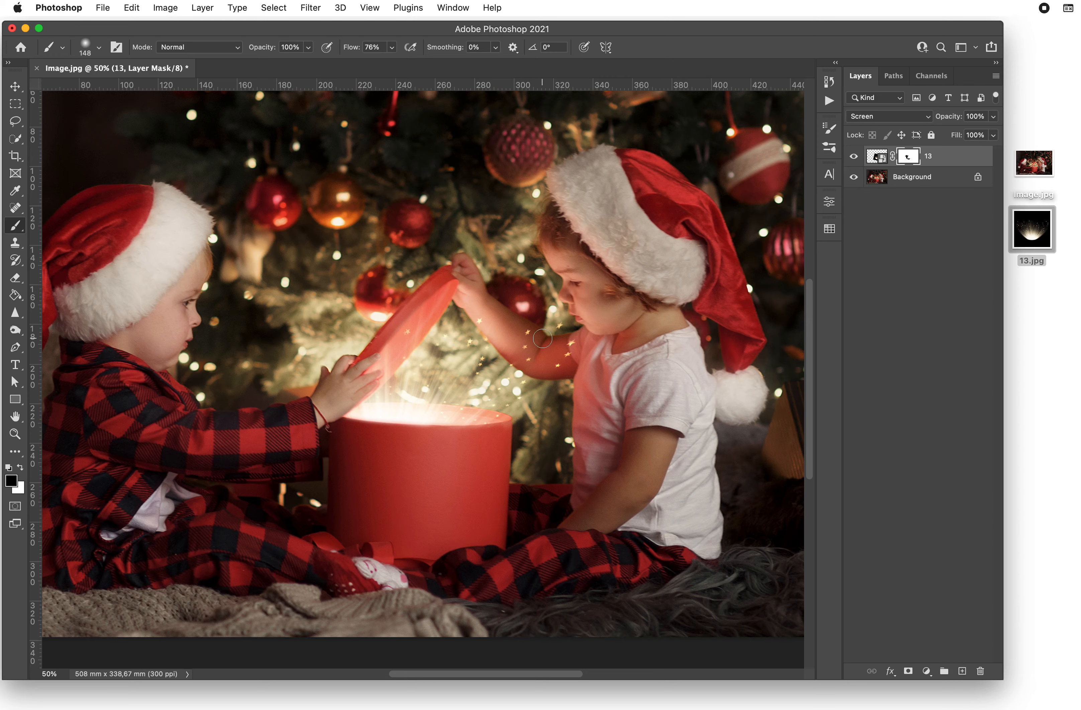
{"action": "key", "text": "super+minus"}
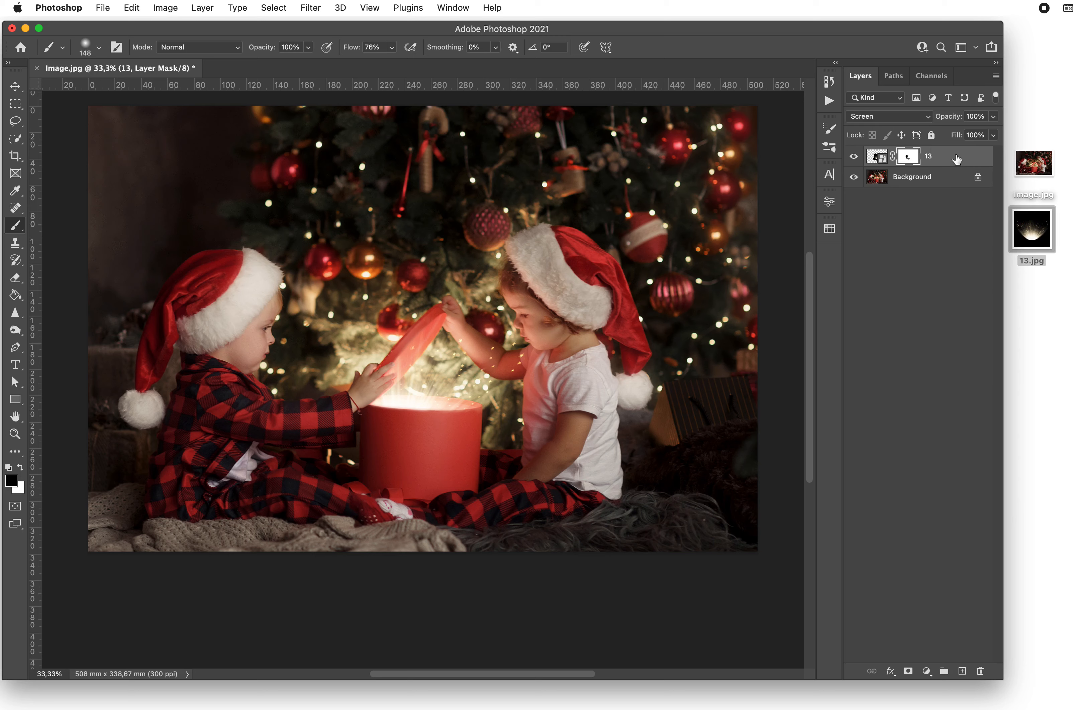
Try duplicating layer 13 to intensify the glow, and remove the copy.
{"action": "key", "text": "super+2"}
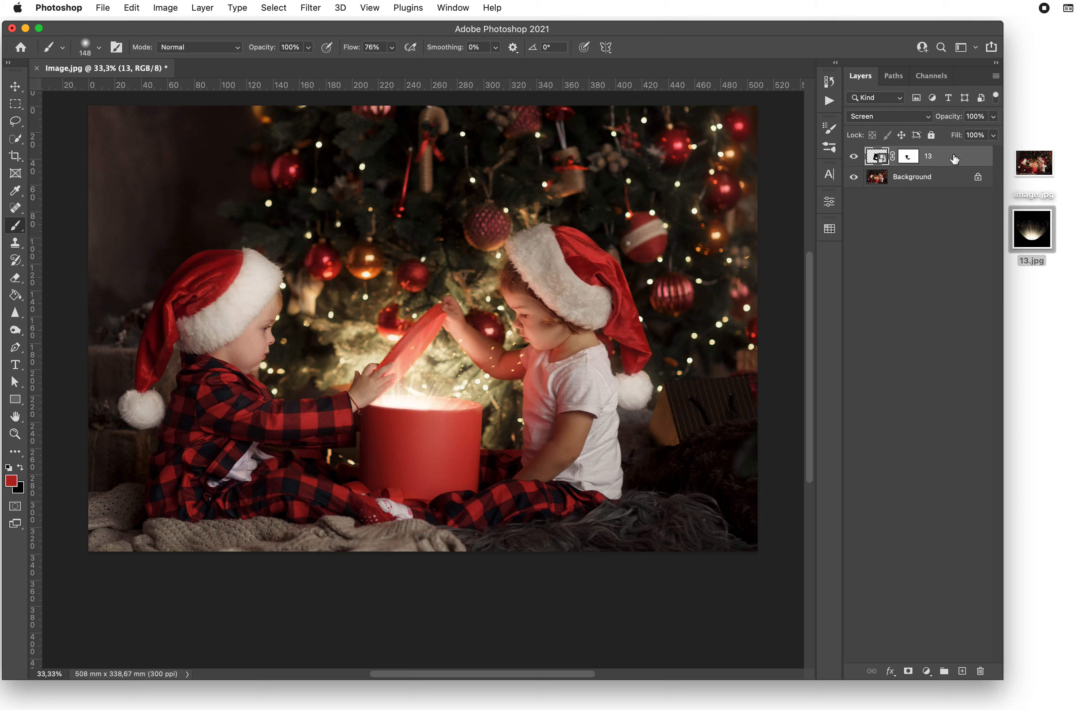
{"action": "key", "text": "super+j"}
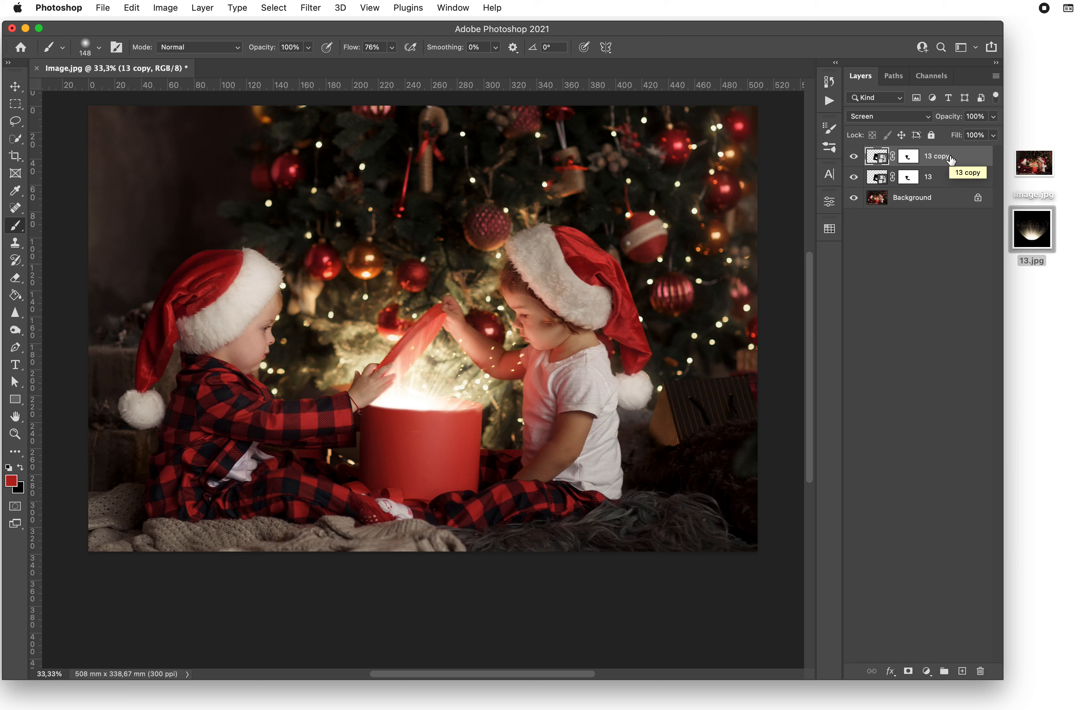
{"action": "key", "text": "super+z"}
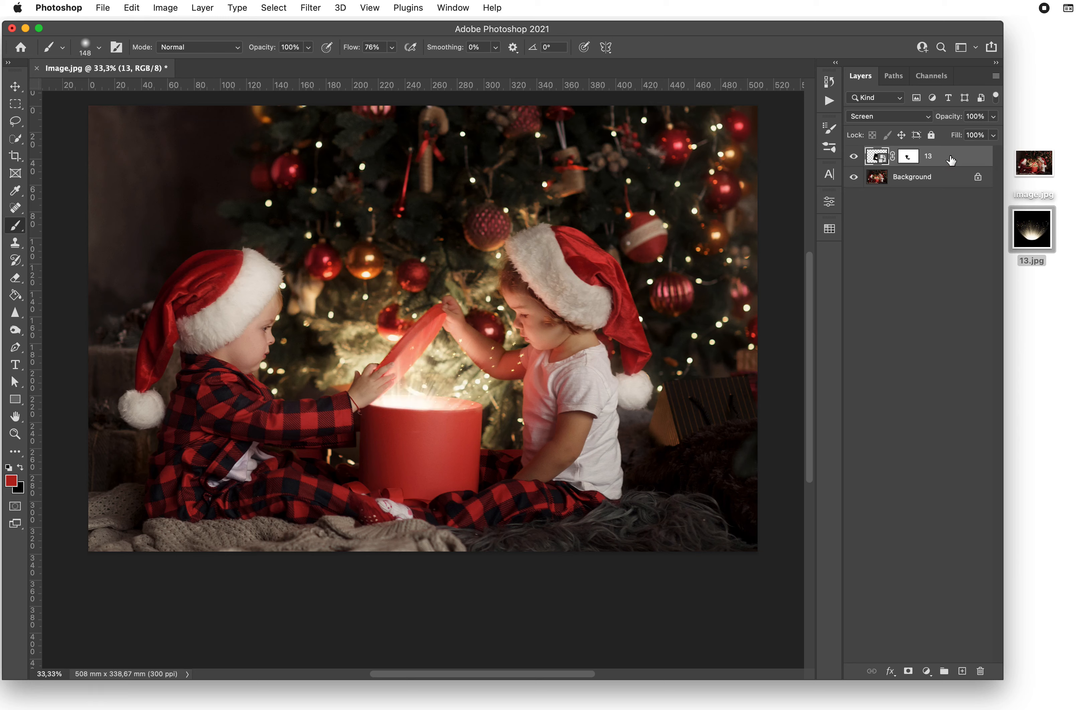
{"action": "left_click", "coordinate": [948, 157]}
{"action": "left_click_drag", "start_coordinate": [948, 157], "coordinate": [967, 673]}
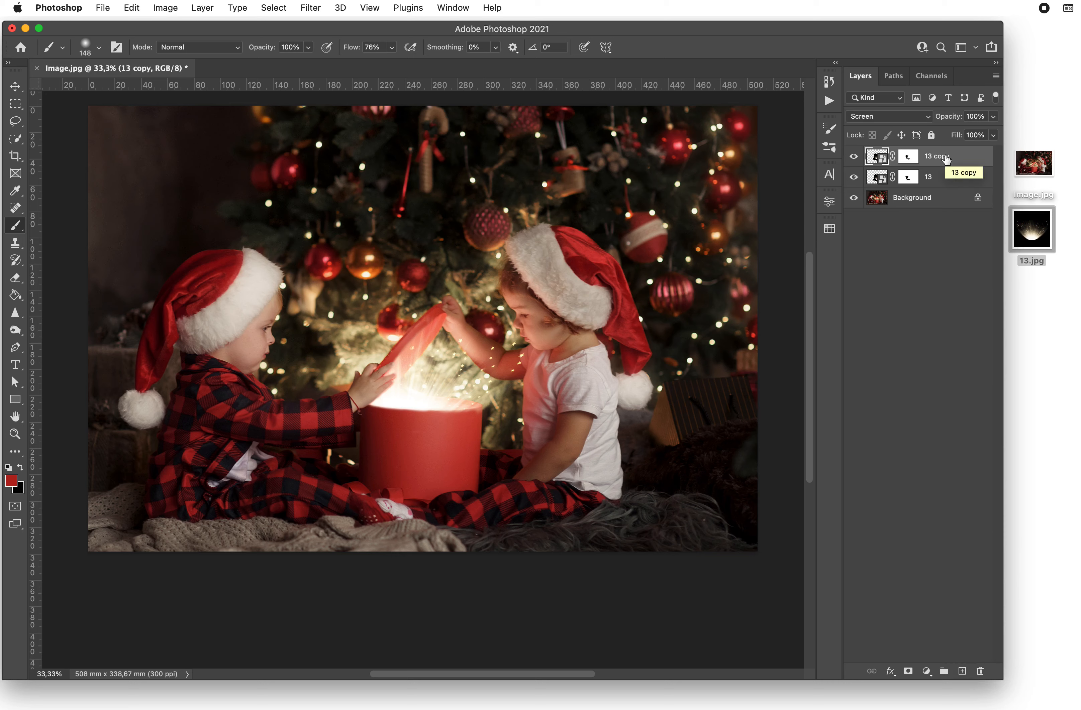
{"action": "left_click_drag", "start_coordinate": [946, 159], "coordinate": [981, 674]}
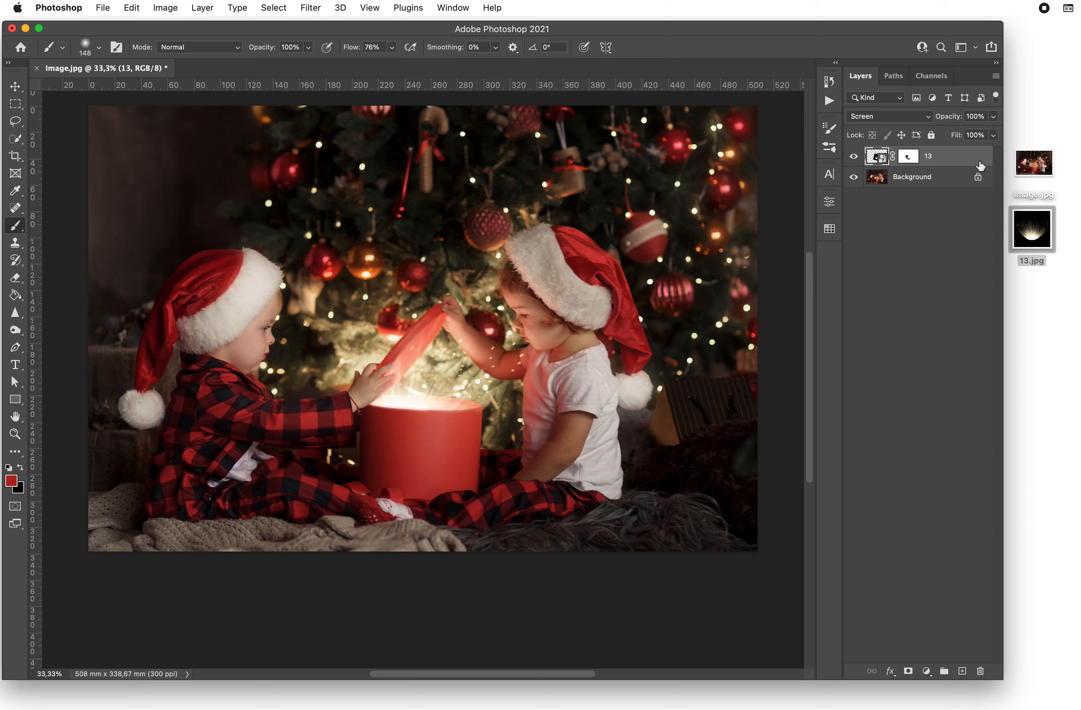
Warm up layer 13's light with a Camera Raw filter, setting the temperature to +50 and the tint to +25.
{"action": "key", "text": "super+plus"}
{"action": "key", "text": "super+plus"}
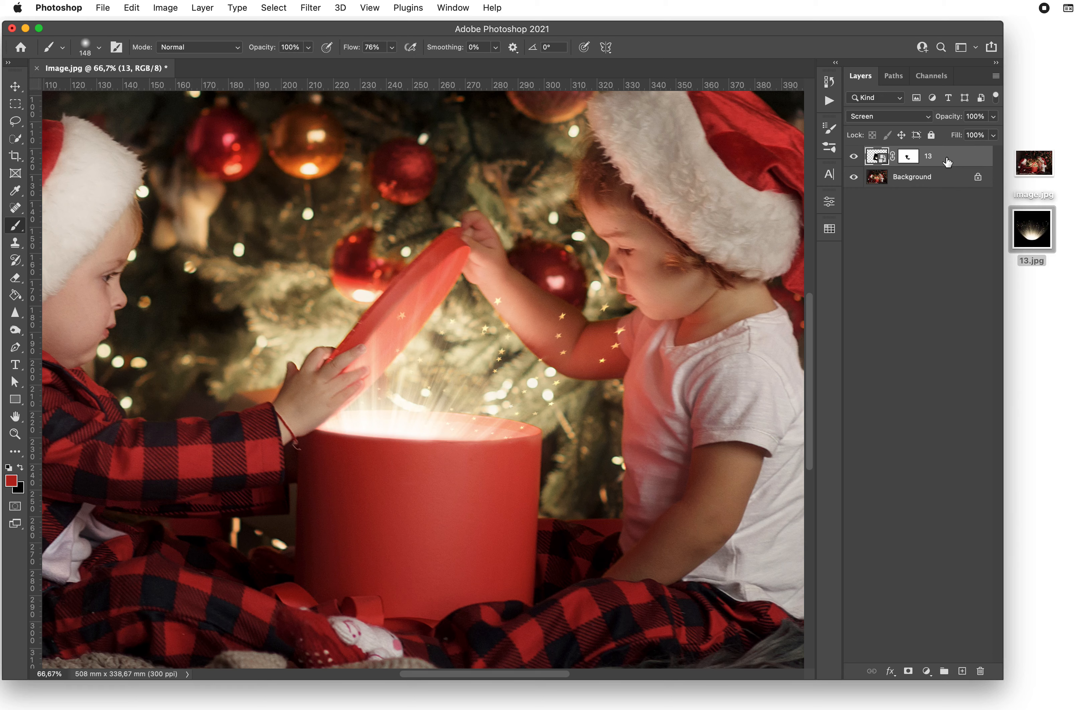
{"action": "left_click", "coordinate": [945, 156]}
{"action": "left_click", "coordinate": [969, 155]}
{"action": "left_click", "coordinate": [309, 8]}
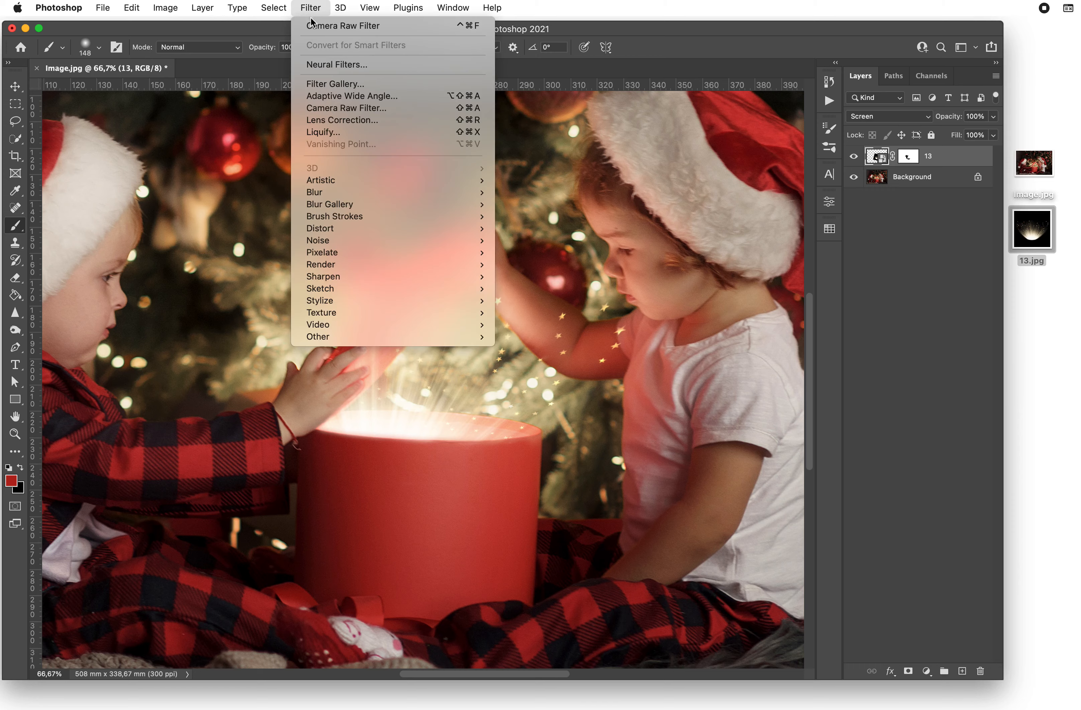
{"action": "left_click", "coordinate": [324, 107]}
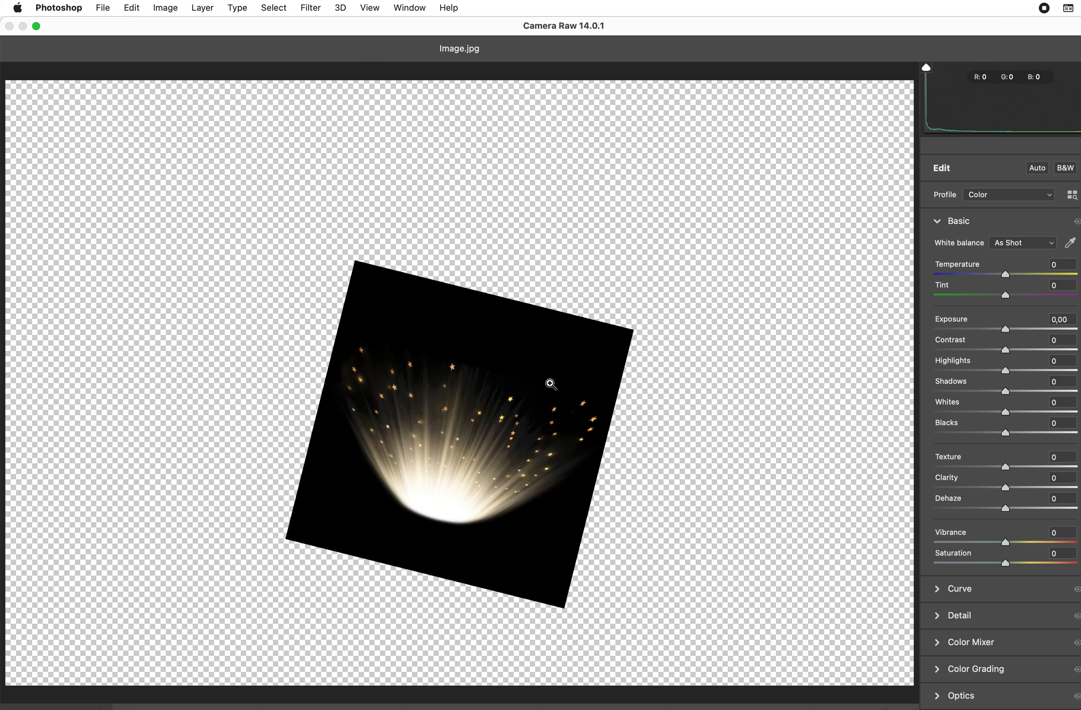
{"action": "left_click", "coordinate": [940, 222]}
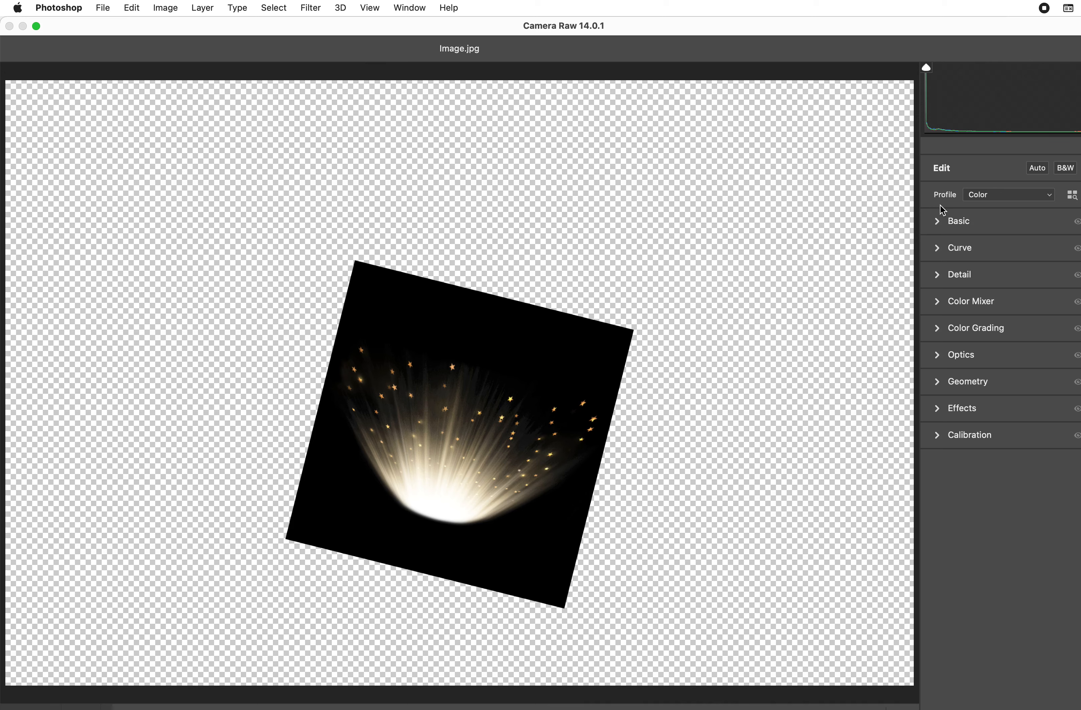
{"action": "left_click_drag", "start_coordinate": [883, 28], "coordinate": [848, 28]}
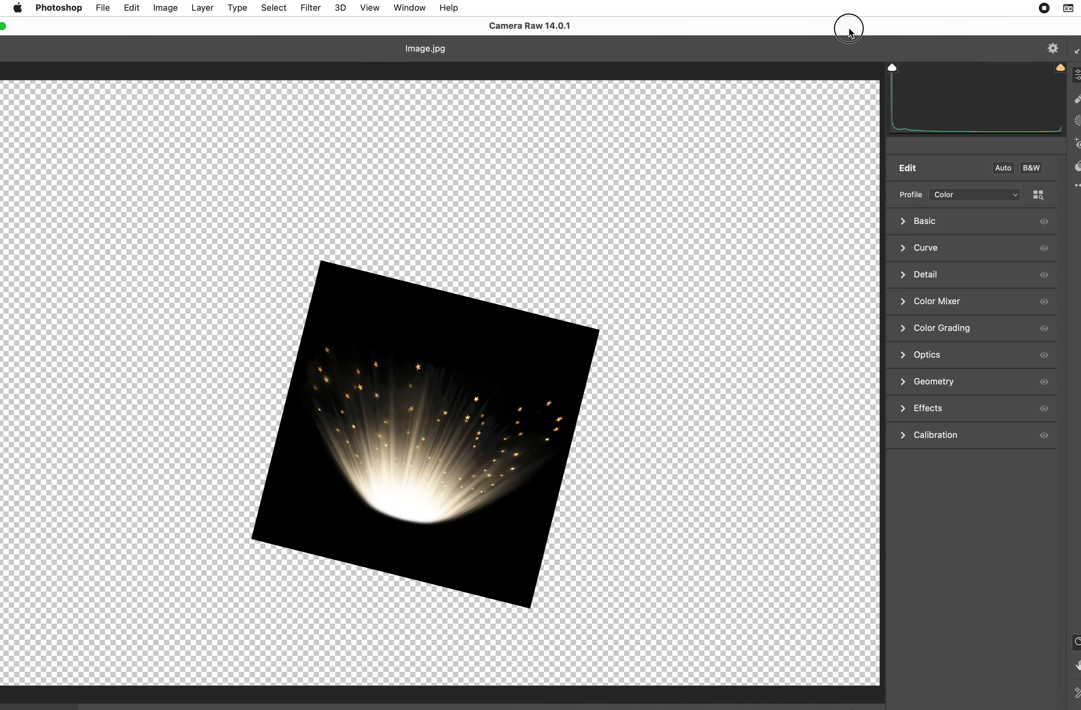
{"action": "left_click", "coordinate": [903, 222]}
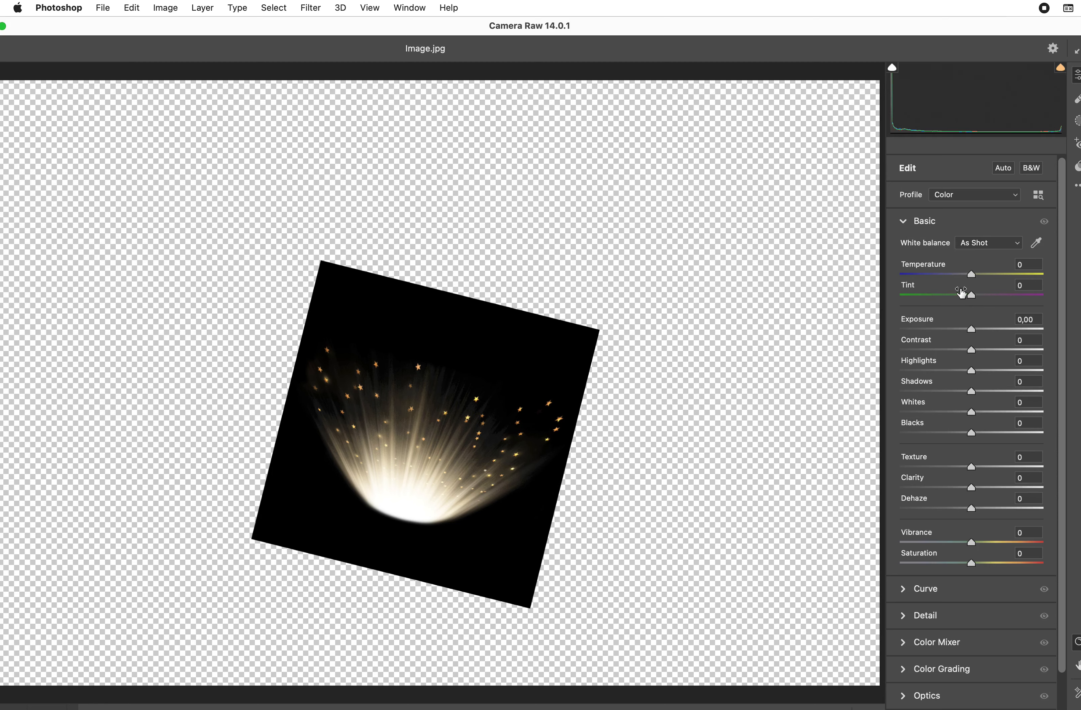
{"action": "left_click_drag", "start_coordinate": [972, 276], "coordinate": [989, 297]}
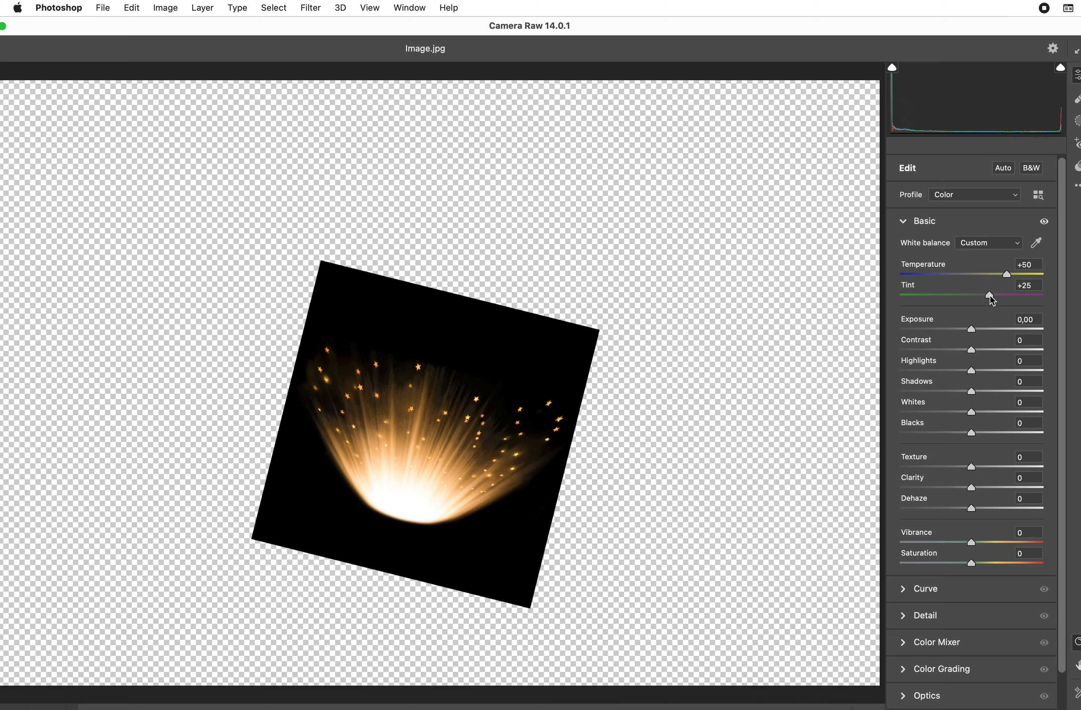
{"action": "key", "text": "Return"}
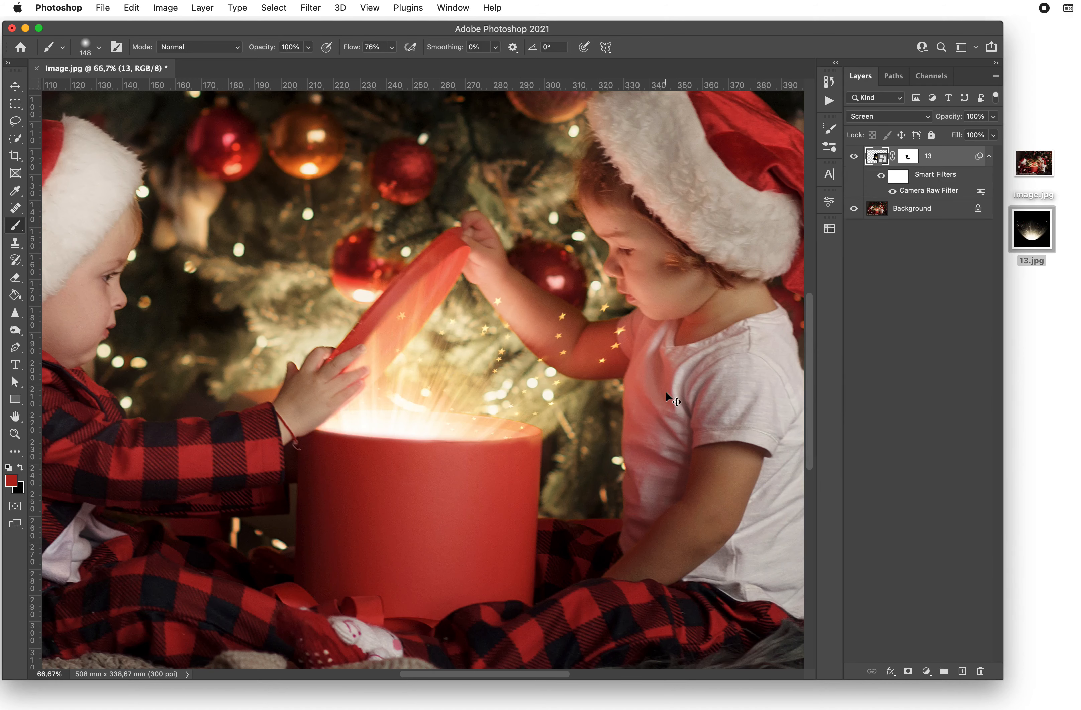
Compare the whole photo with layer 13's Camera Raw filter off and on.
{"action": "key", "text": "super+minus"}
{"action": "key", "text": "super+minus"}
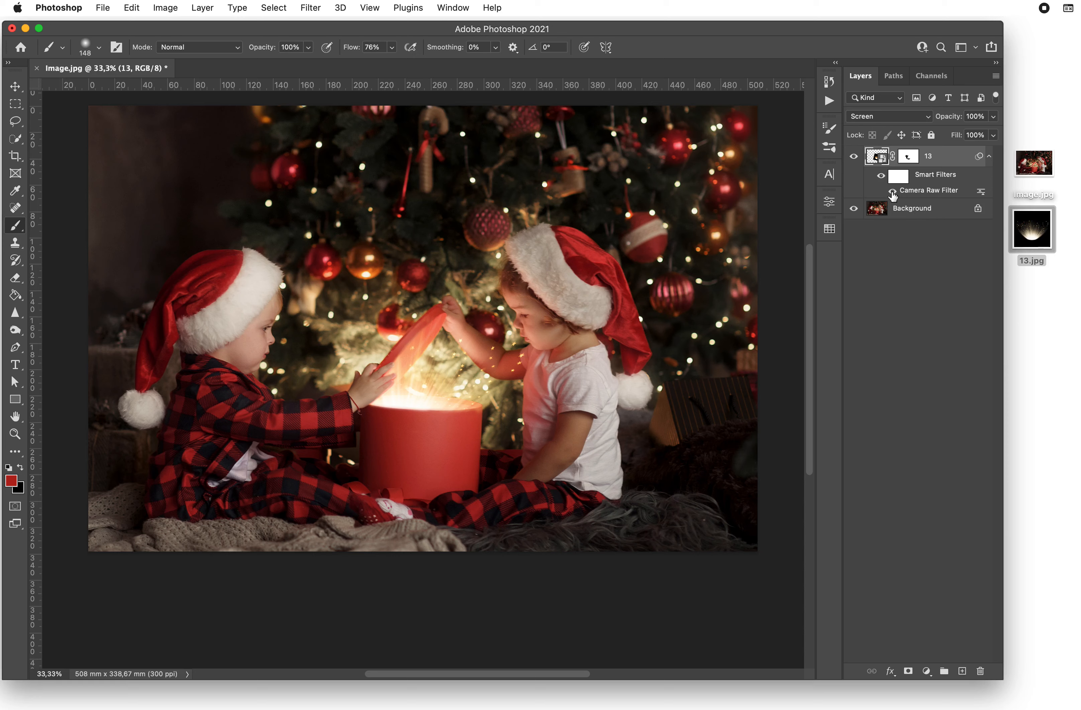
{"action": "left_click", "coordinate": [892, 192]}
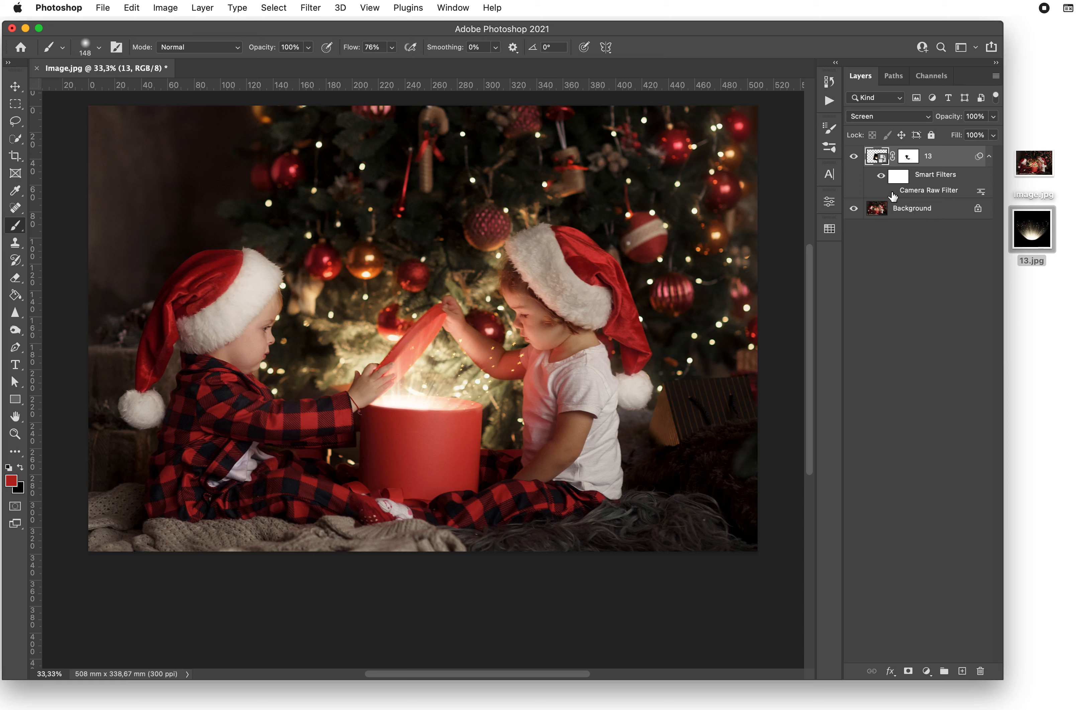
{"action": "left_click", "coordinate": [892, 191]}
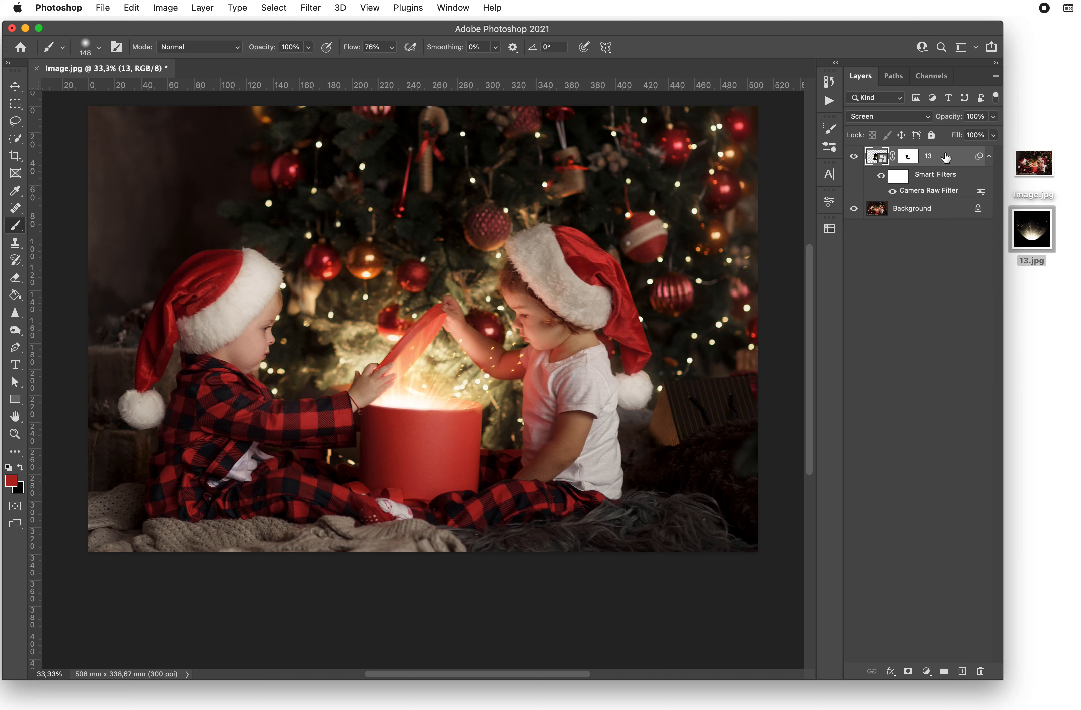
Collapse layer 13's smart filters, duplicate the layer to intensify the glow, and compare the photo with the copy hidden and shown.
{"action": "left_click", "coordinate": [989, 156]}
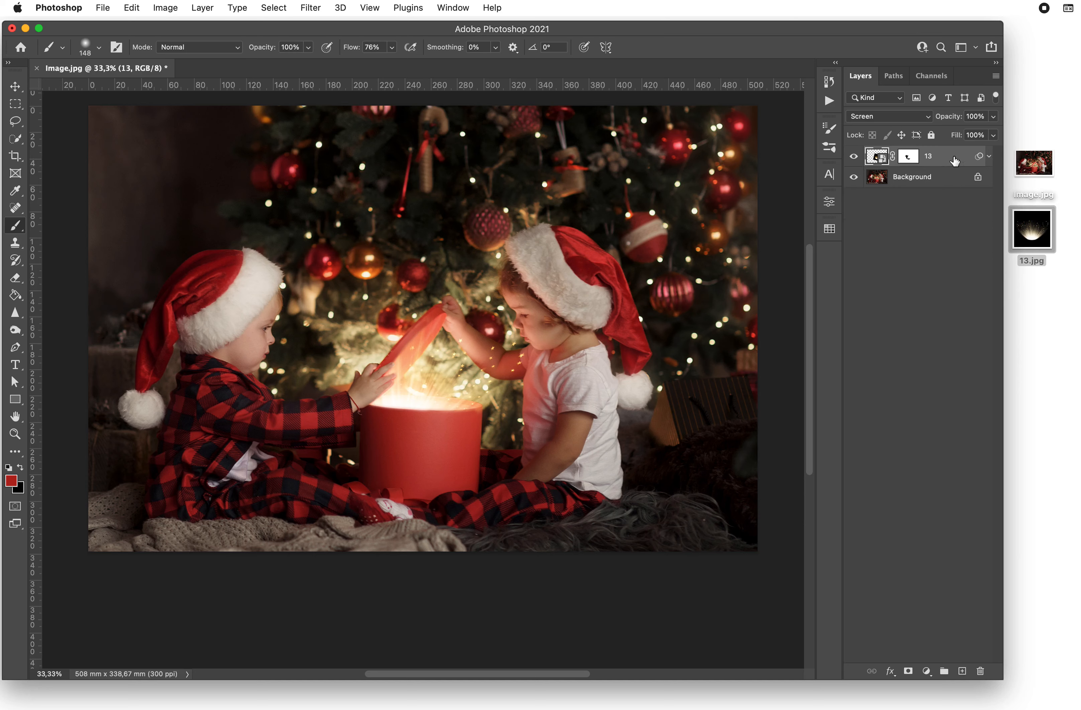
{"action": "left_click_drag", "start_coordinate": [955, 160], "coordinate": [960, 673]}
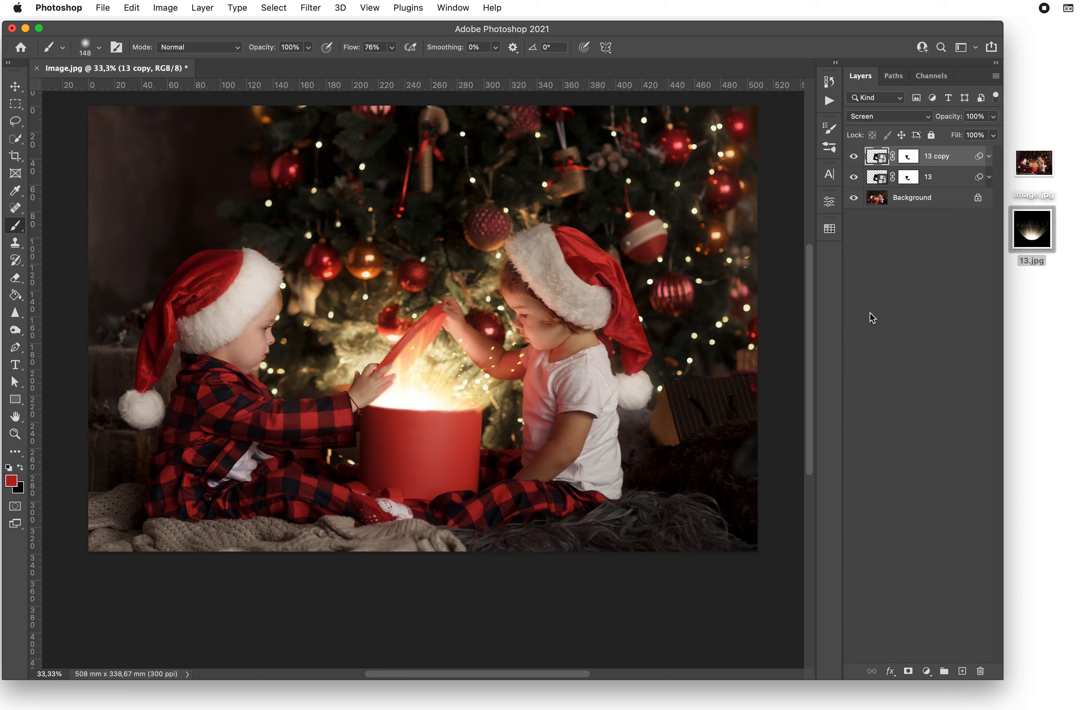
{"action": "left_click", "coordinate": [853, 157]}
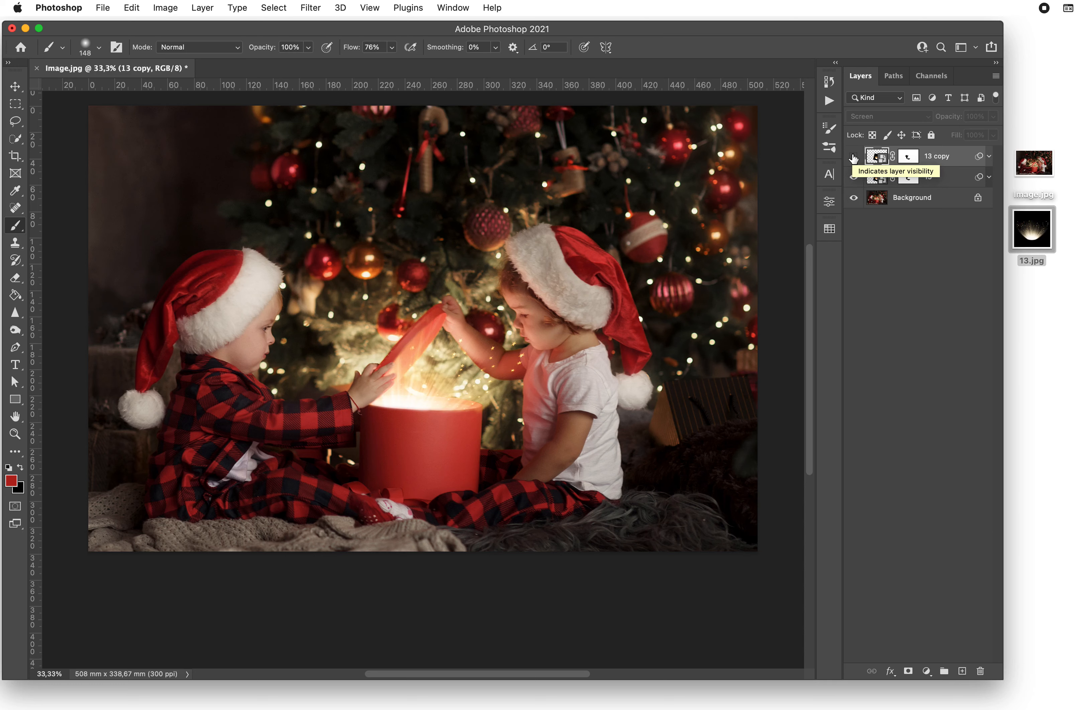
{"action": "left_click", "coordinate": [854, 157]}
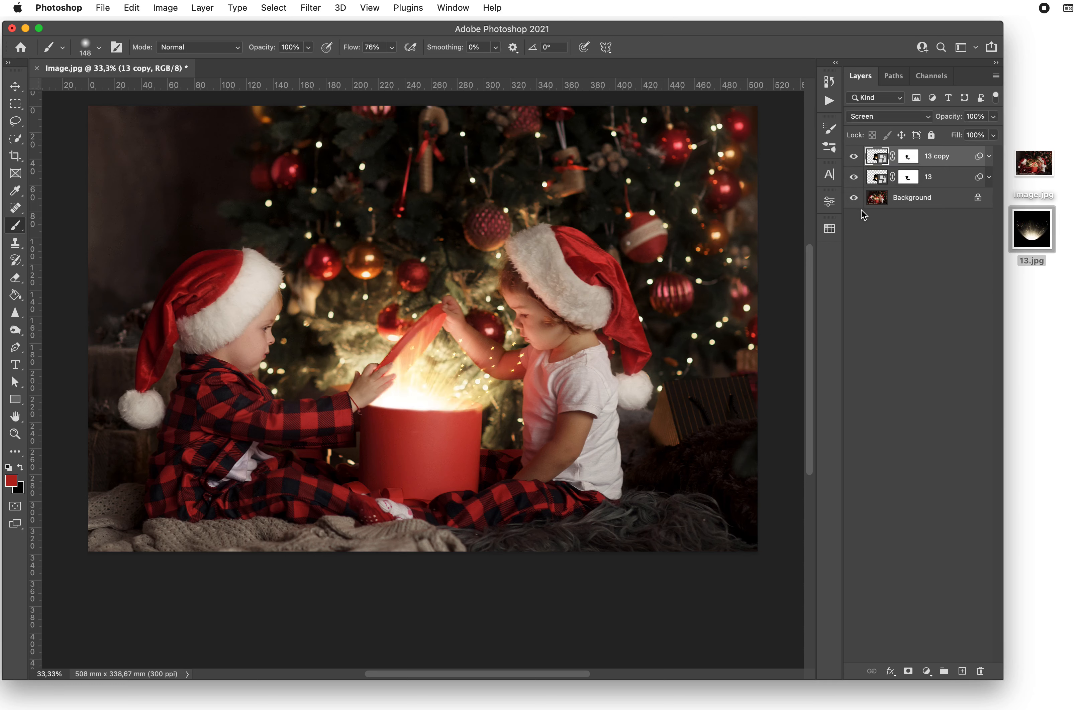